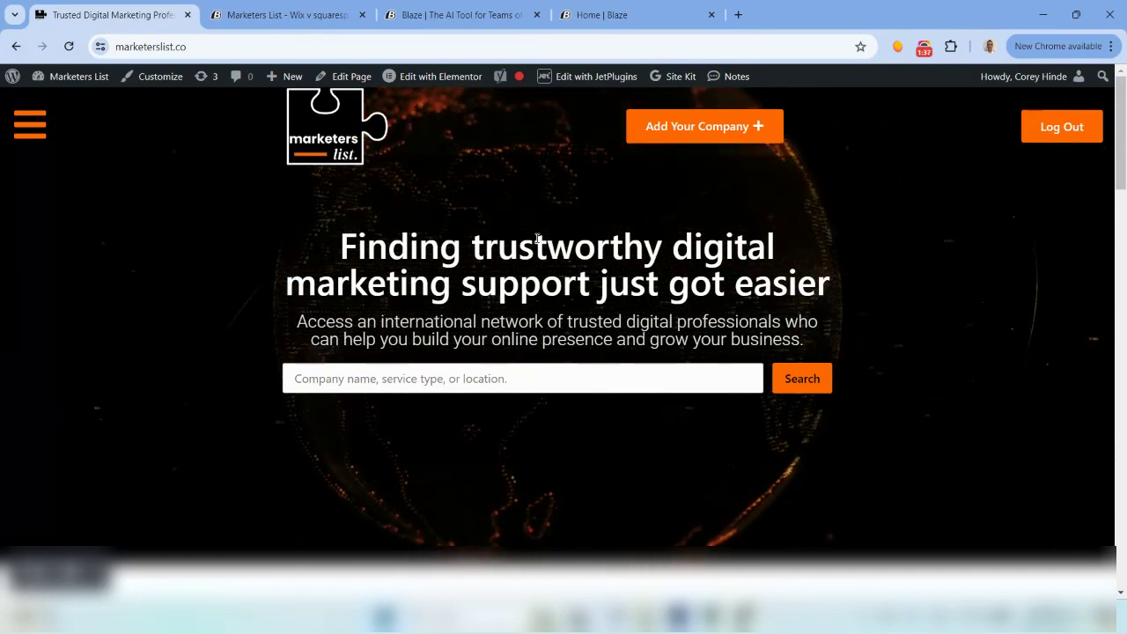
# Glance at the Blaze workspace home, then bring up the blaze.ai 'Create better content' landing page.
pyautogui.click(656, 14)
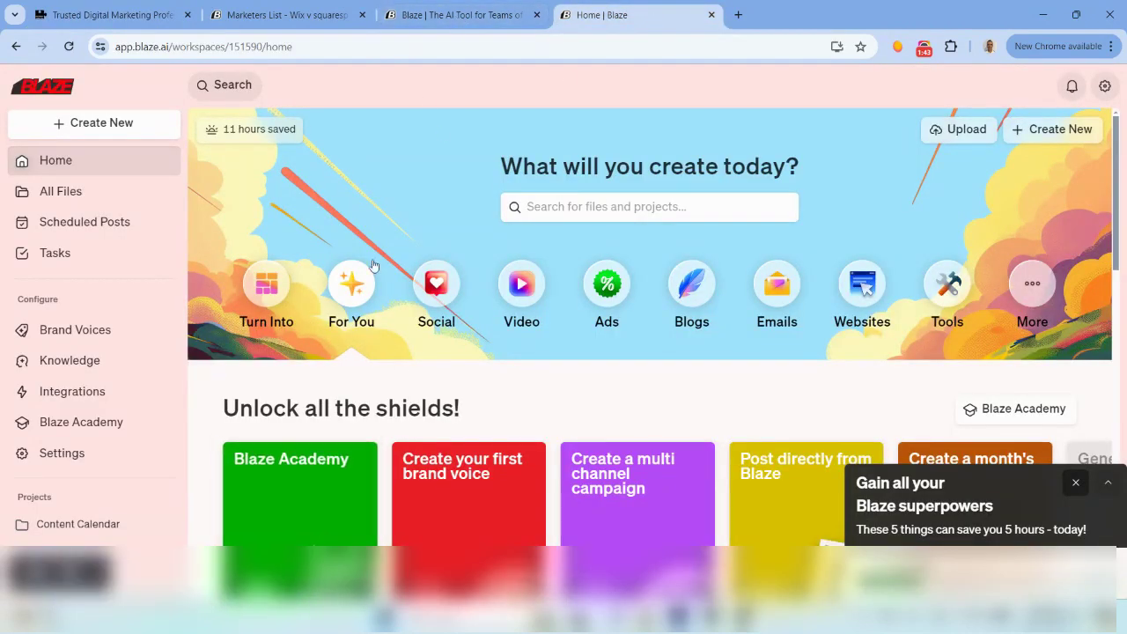
pyautogui.click(452, 16)
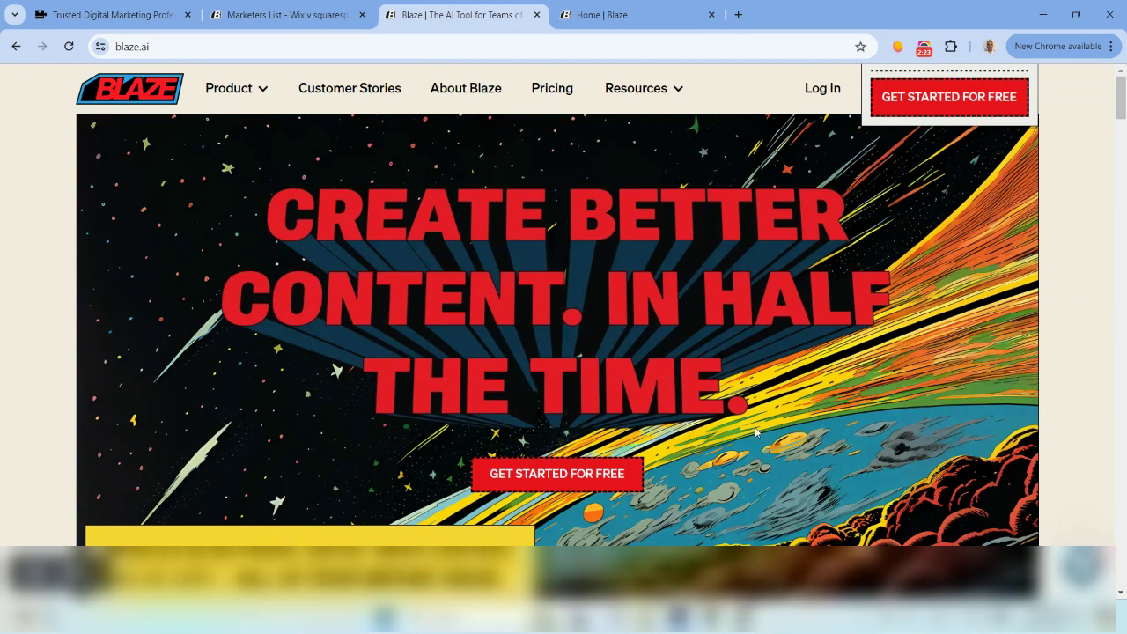
pyautogui.scroll(-5, 706, 343)
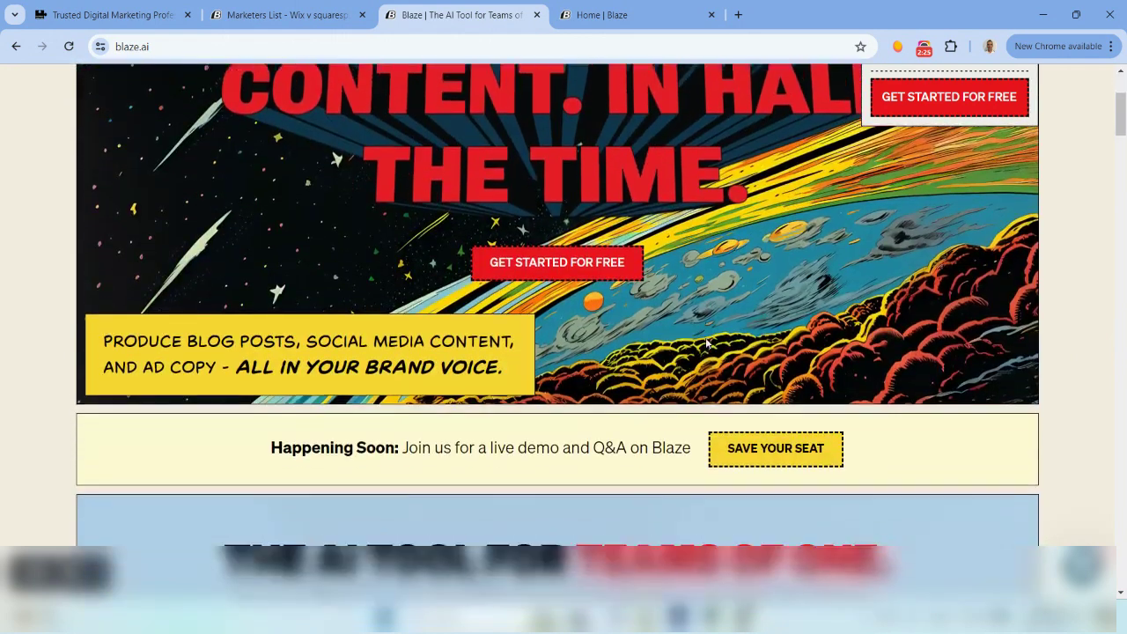
pyautogui.scroll(-7, 705, 343)
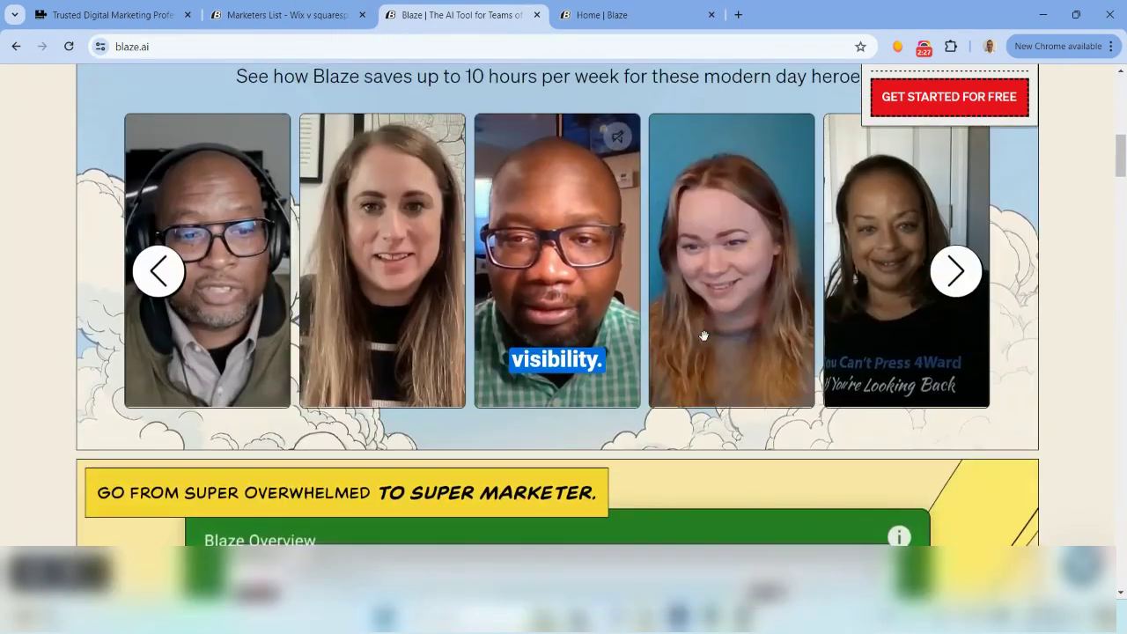
pyautogui.scroll(-10, 706, 342)
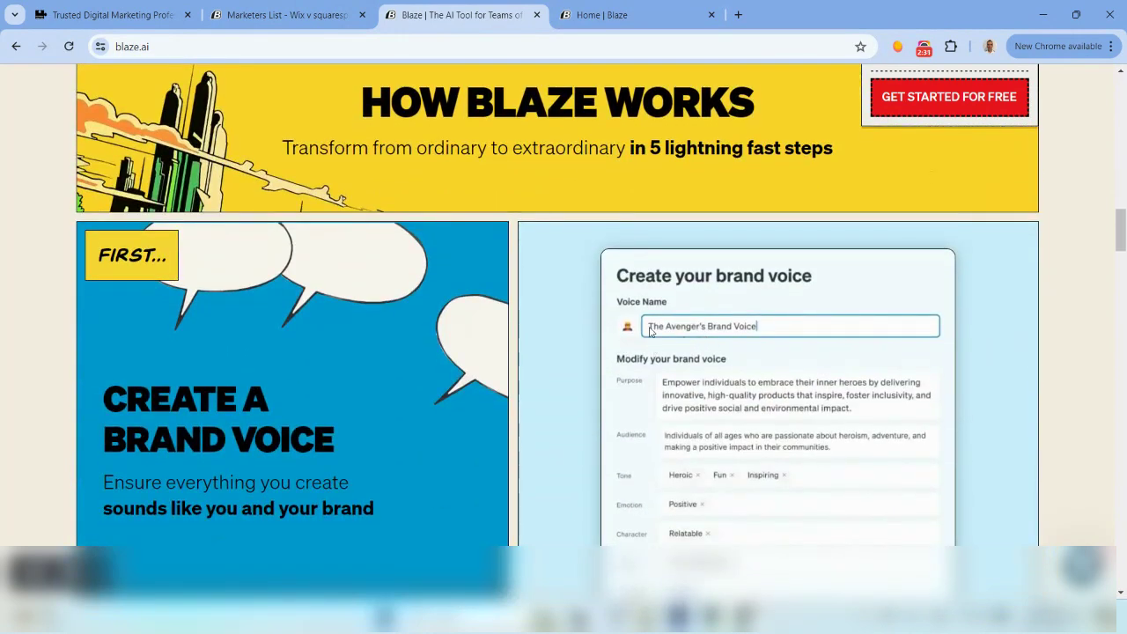
pyautogui.scroll(-8, 649, 326)
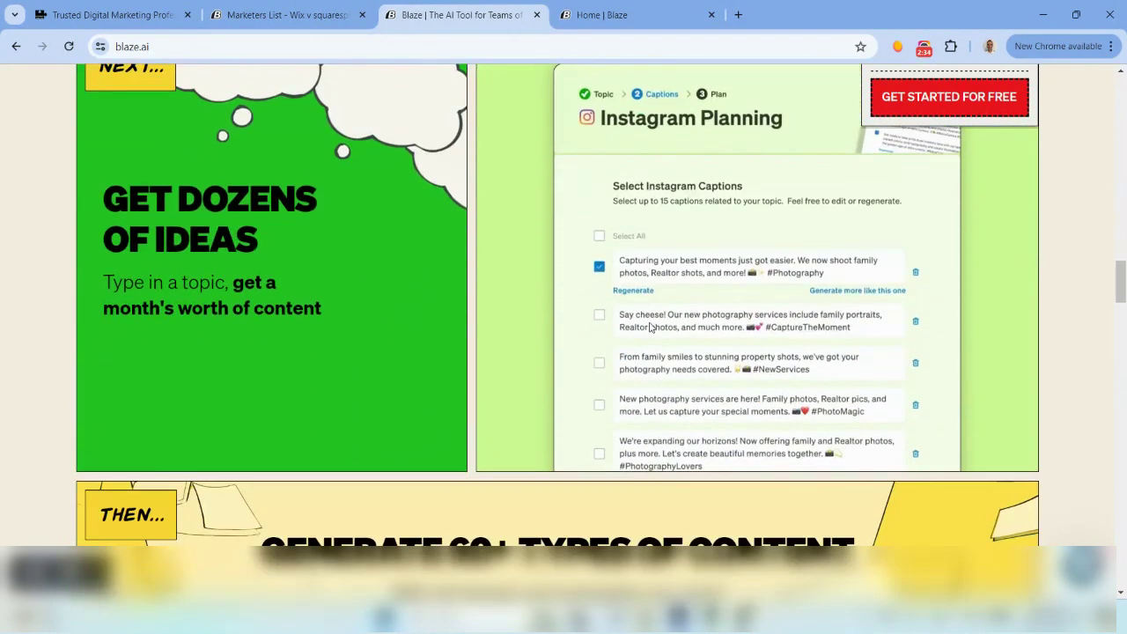
pyautogui.scroll(-3, 649, 326)
pyautogui.scroll(3, 649, 326)
pyautogui.scroll(-8, 649, 326)
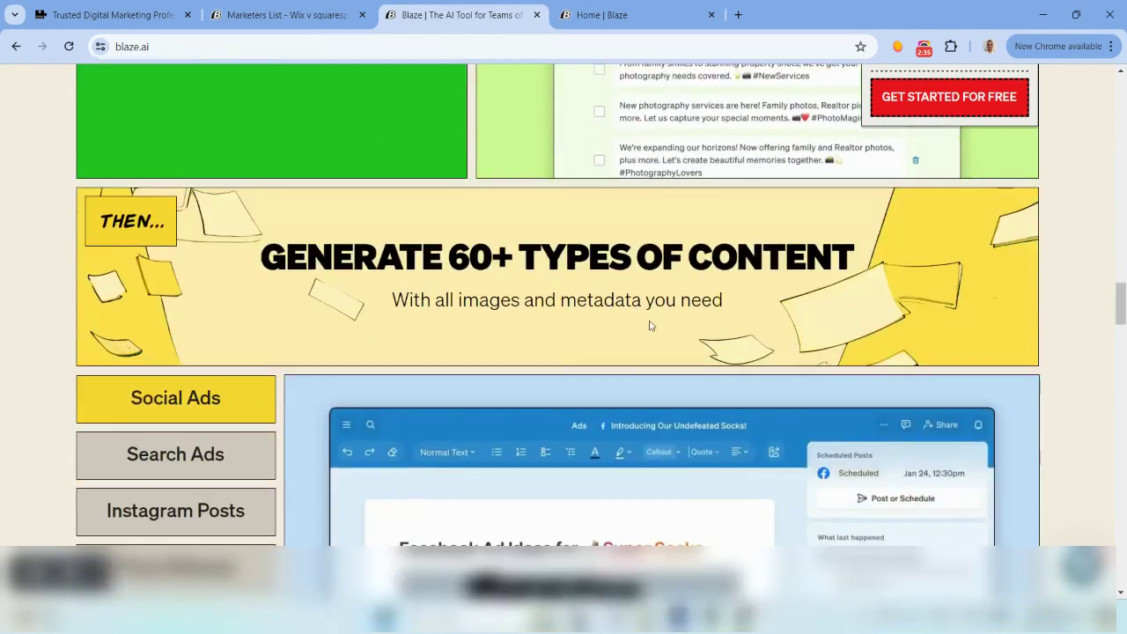
pyautogui.scroll(-9, 649, 324)
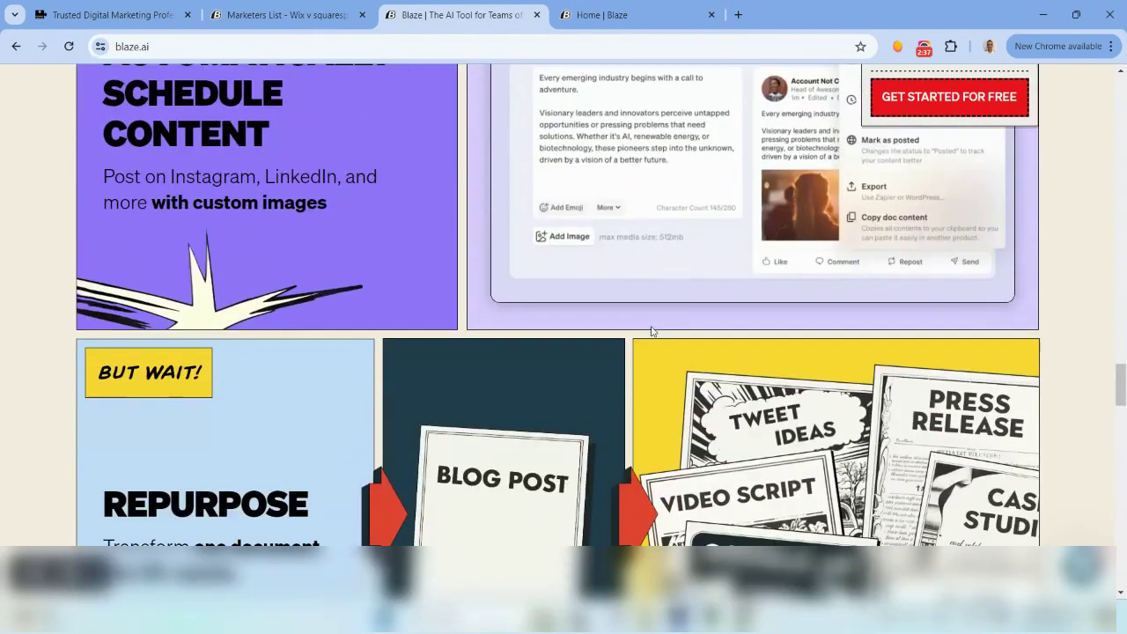
pyautogui.scroll(-10, 652, 331)
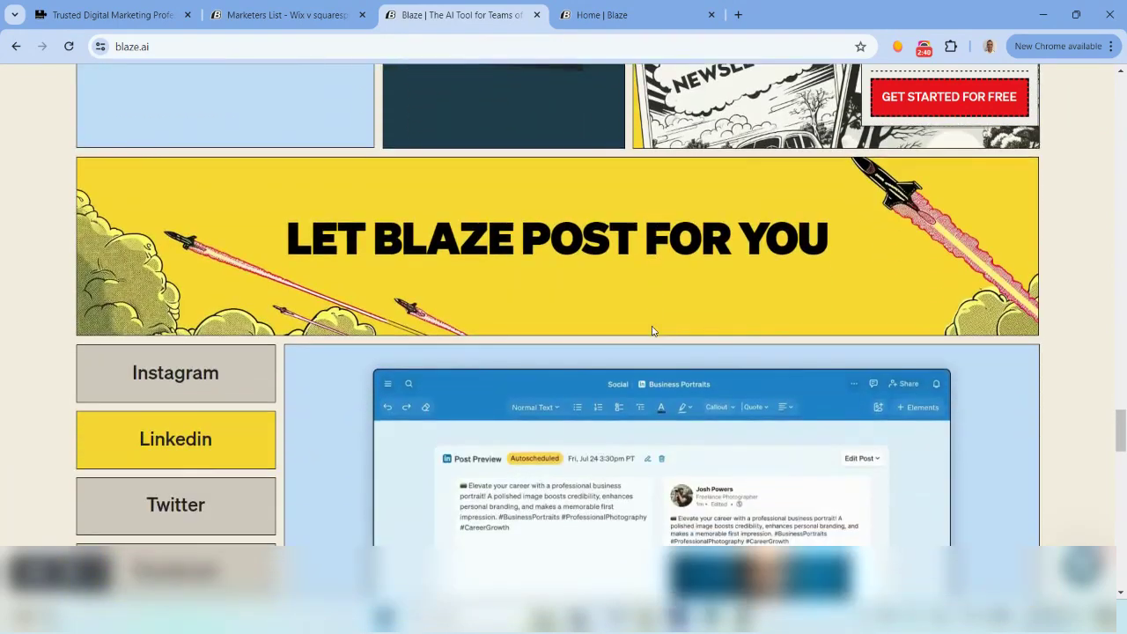
pyautogui.scroll(-6, 651, 331)
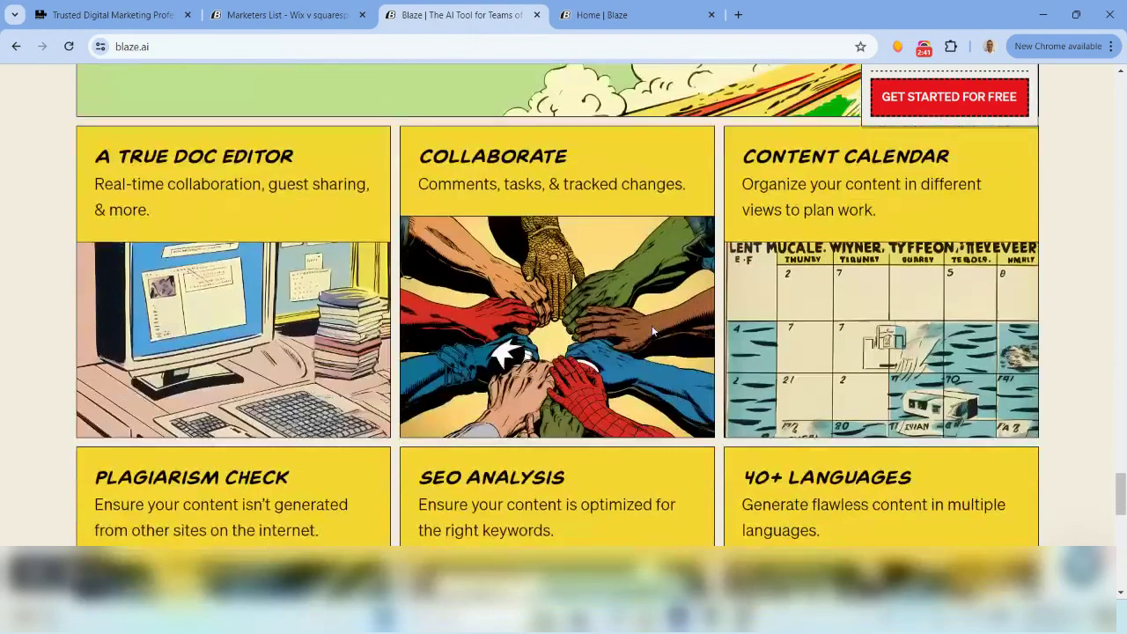
pyautogui.scroll(-2, 653, 332)
pyautogui.scroll(-4, 655, 306)
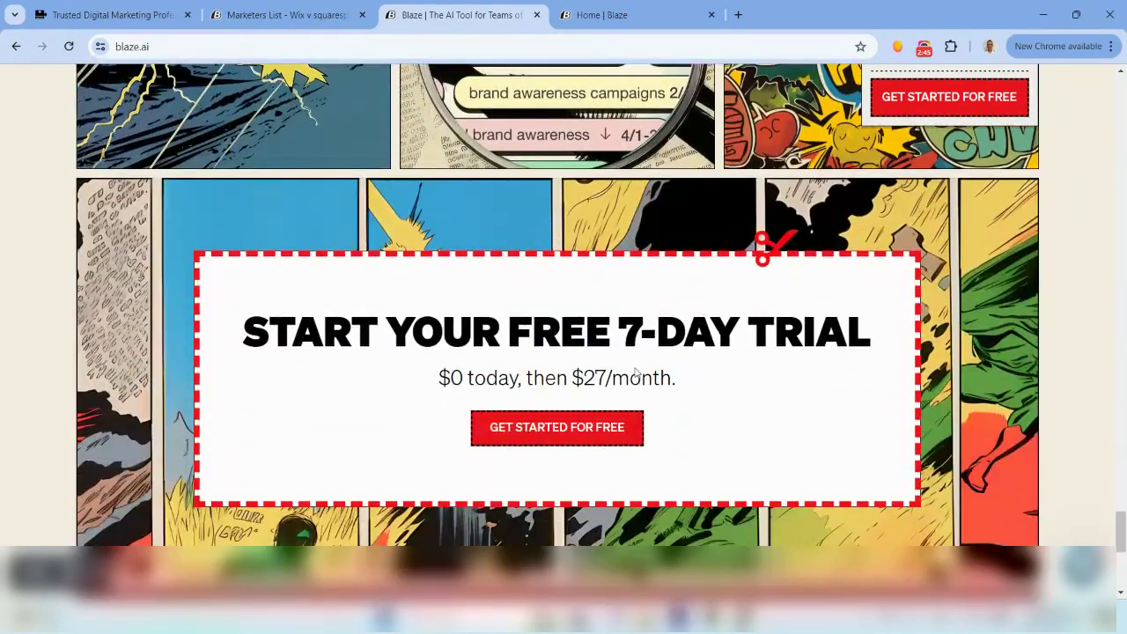
pyautogui.scroll(20, 636, 373)
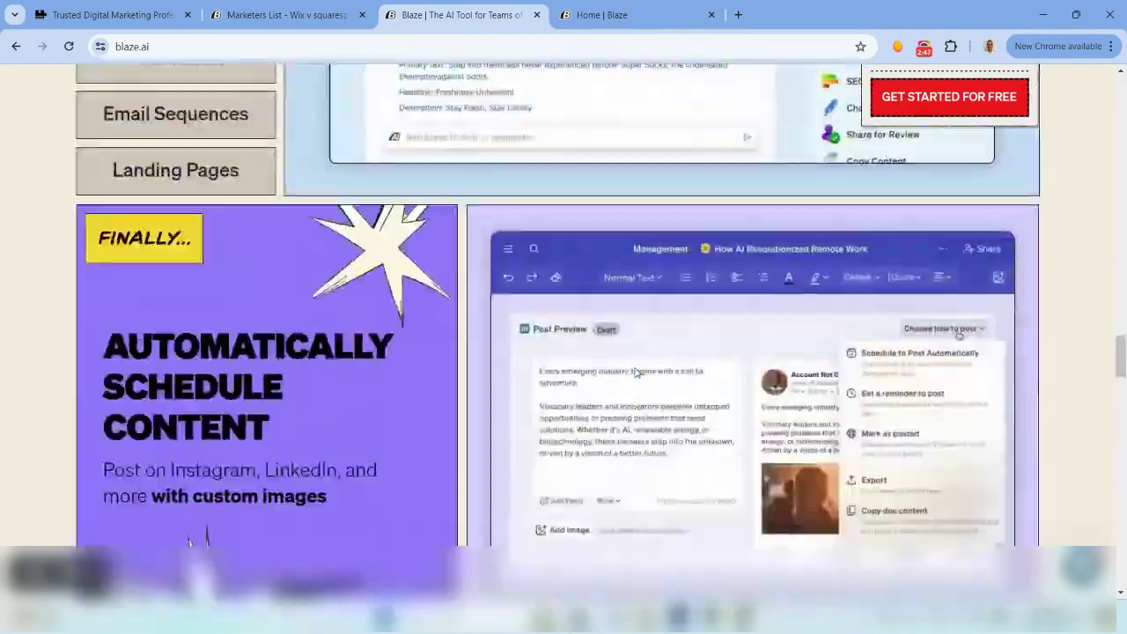
pyautogui.scroll(20, 634, 368)
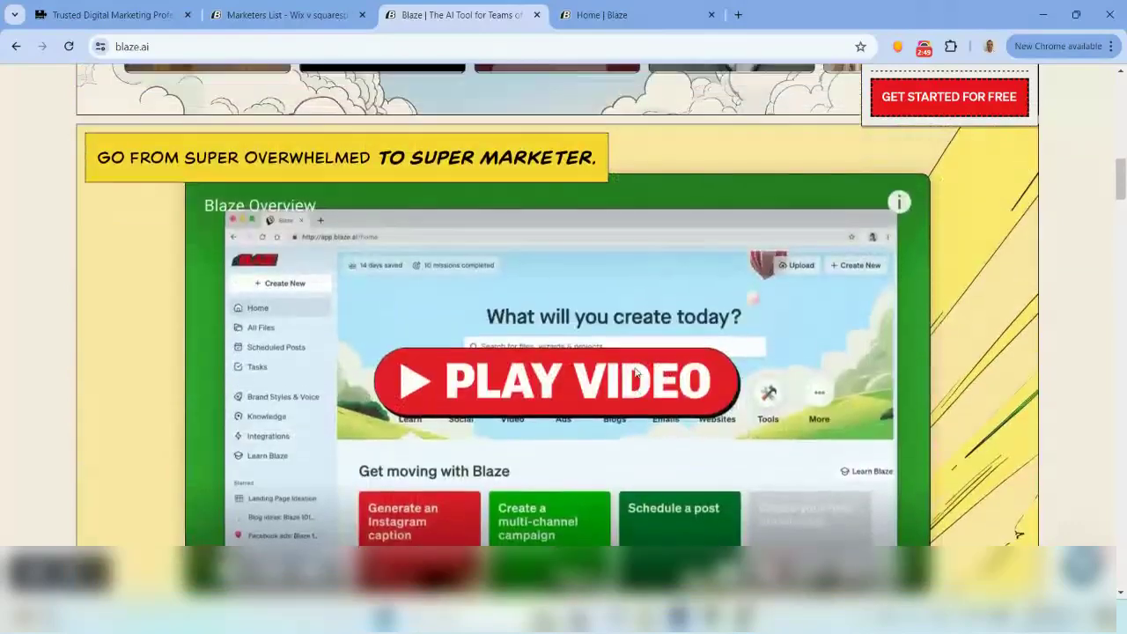
pyautogui.scroll(10, 634, 367)
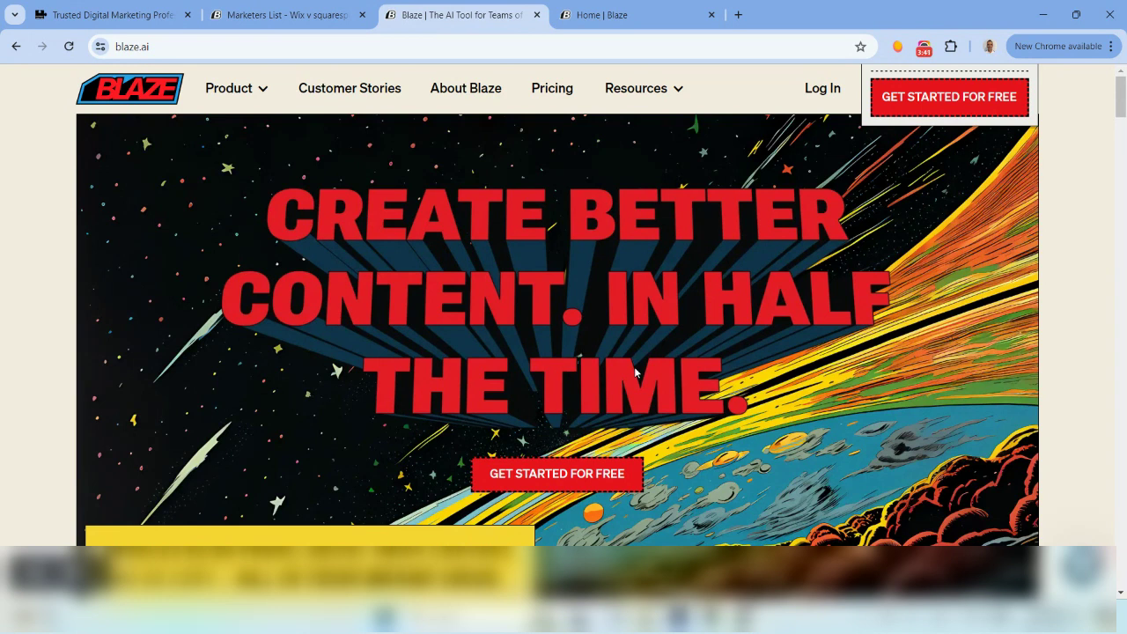
pyautogui.click(113, 15)
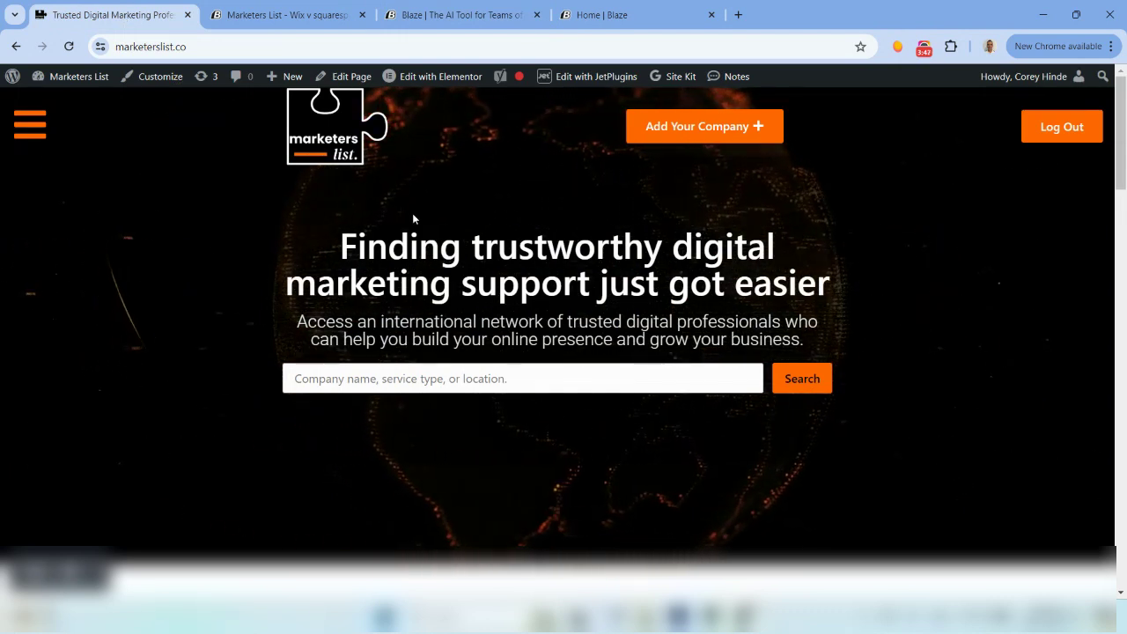
pyautogui.click(310, 15)
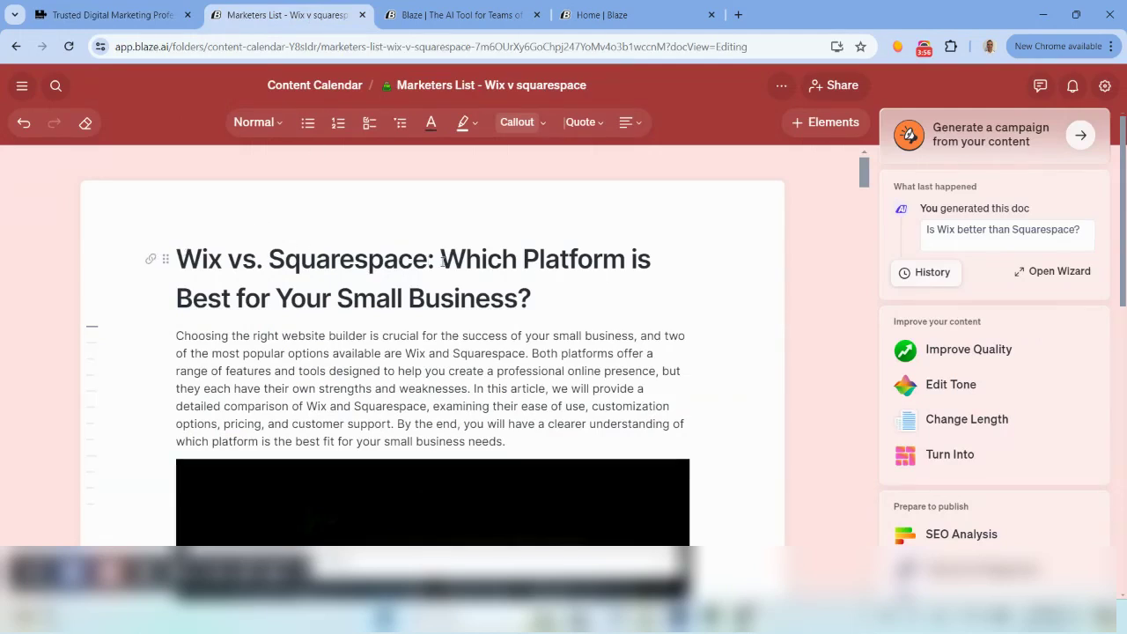
pyautogui.click(460, 15)
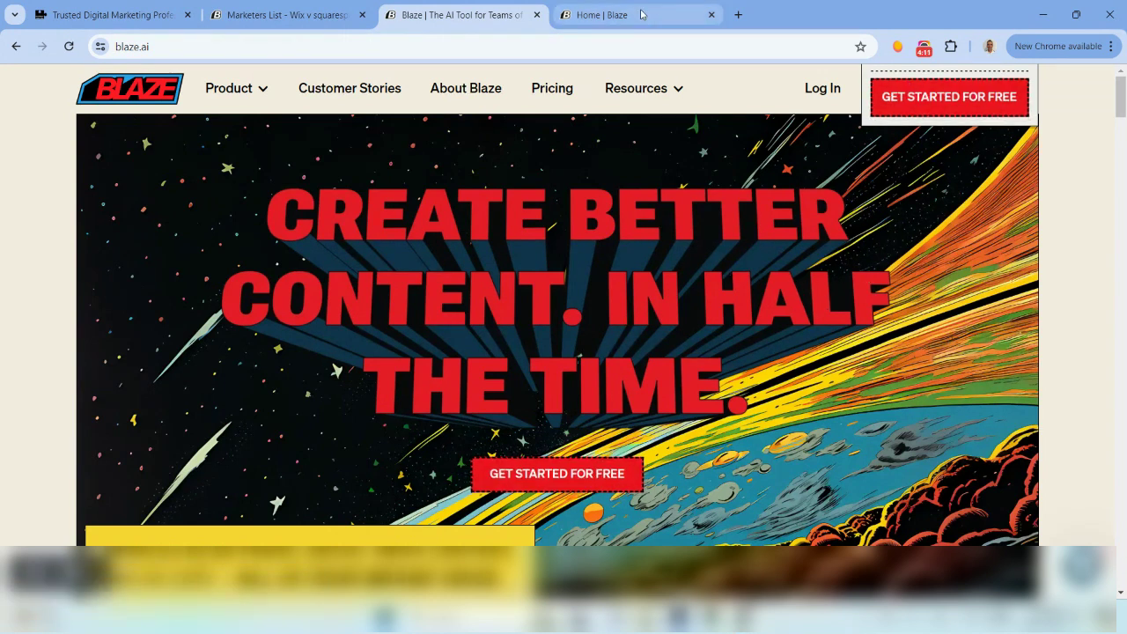
# Return to the 'What will you create today?' home, close the 'Gain all your Blaze superpowers' popup, and scroll the shortcuts.
pyautogui.click(571, 15)
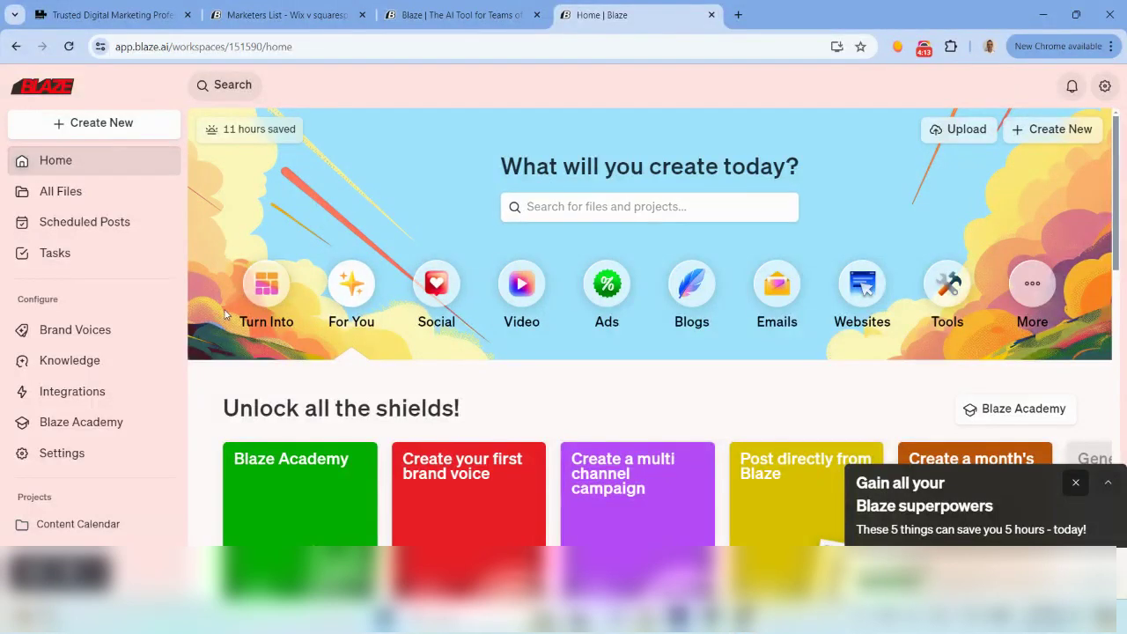
pyautogui.click(1076, 483)
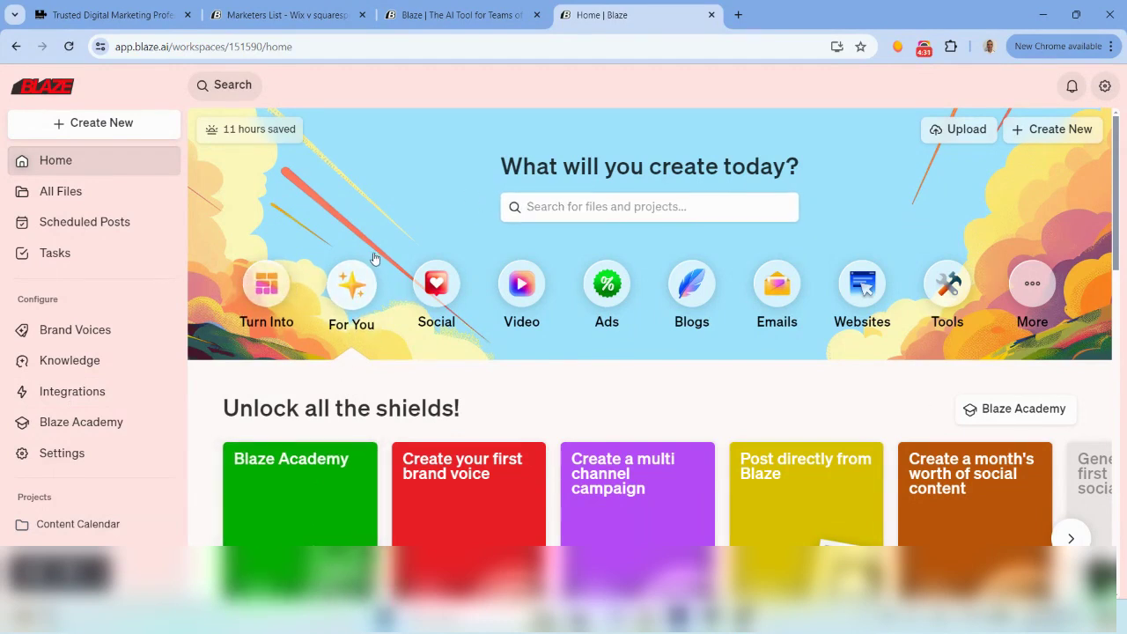
pyautogui.scroll(-2, 373, 252)
pyautogui.scroll(-3, 374, 250)
pyautogui.scroll(5, 373, 250)
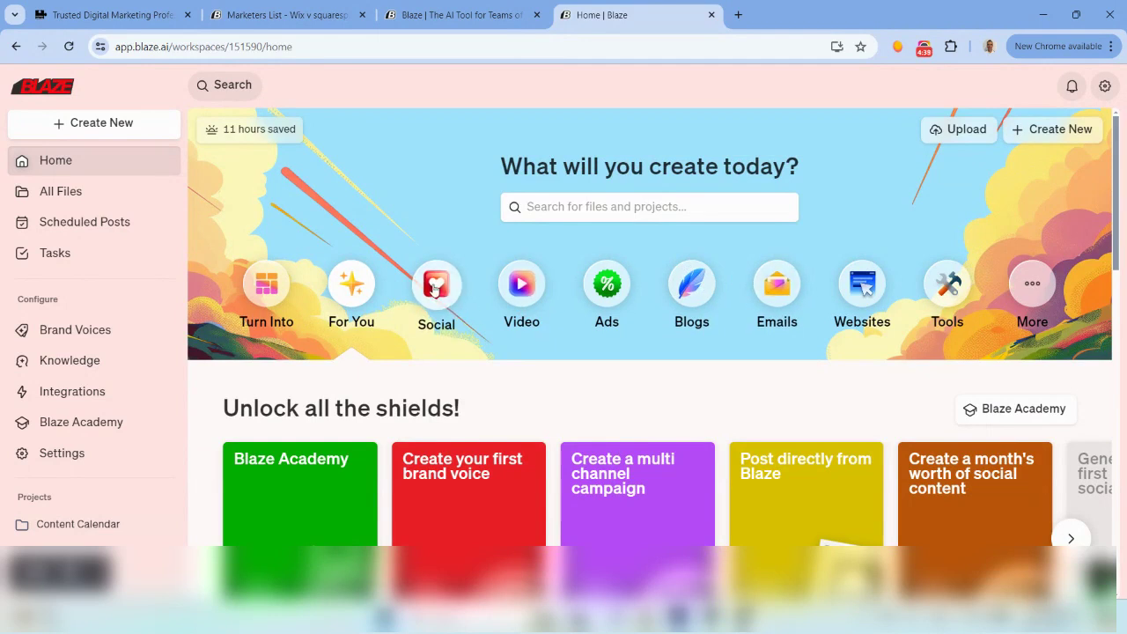
# Open the Blogs content template, scroll through it, then switch to the blaze.ai tab.
pyautogui.click(691, 296)
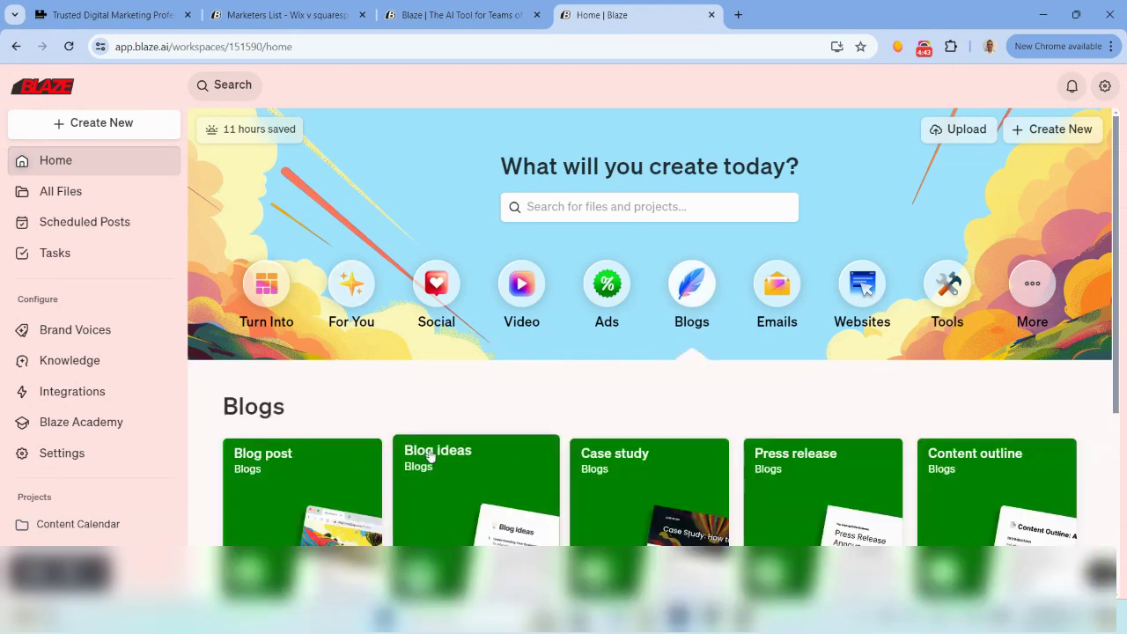
pyautogui.scroll(-1, 695, 393)
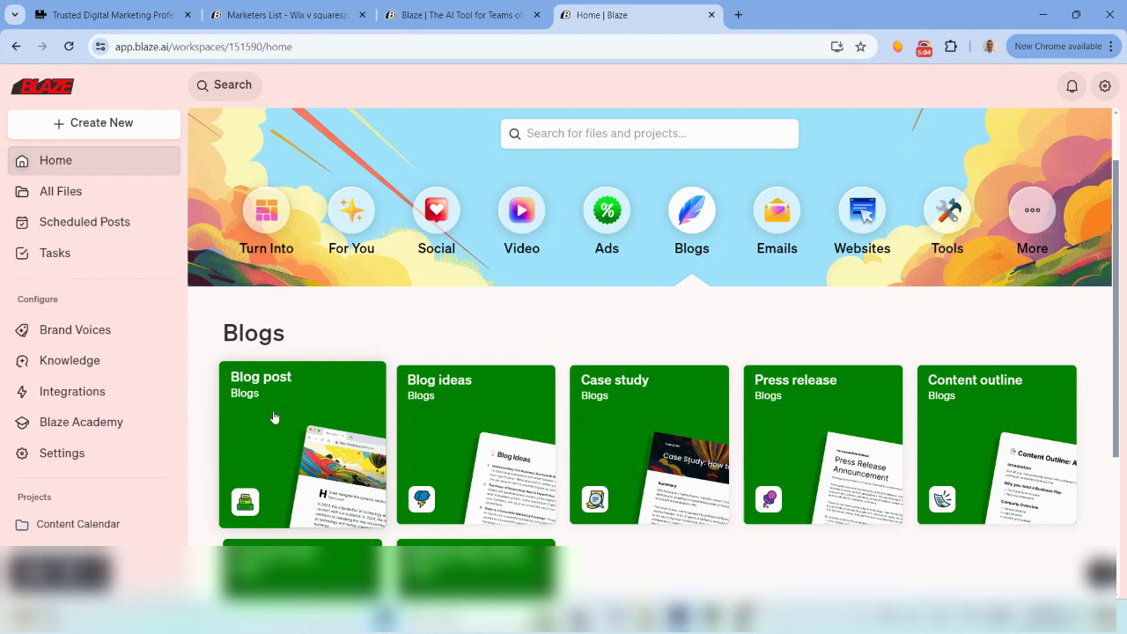
pyautogui.click(451, 17)
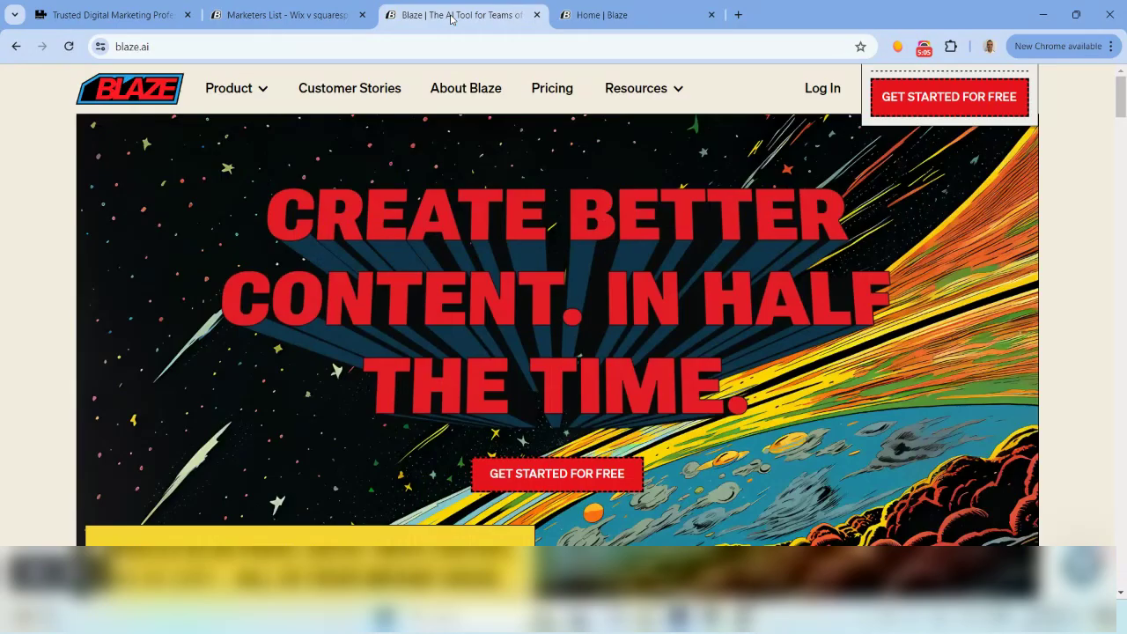
pyautogui.click(287, 11)
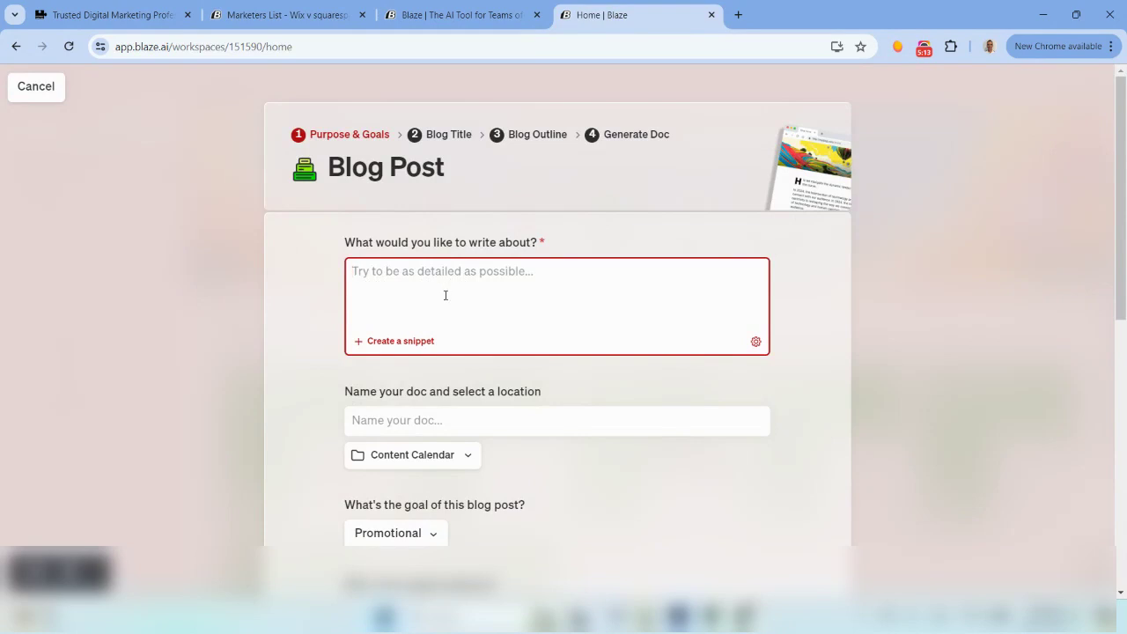
pyautogui.scroll(-2, 514, 421)
pyautogui.click(437, 391)
pyautogui.click(397, 412)
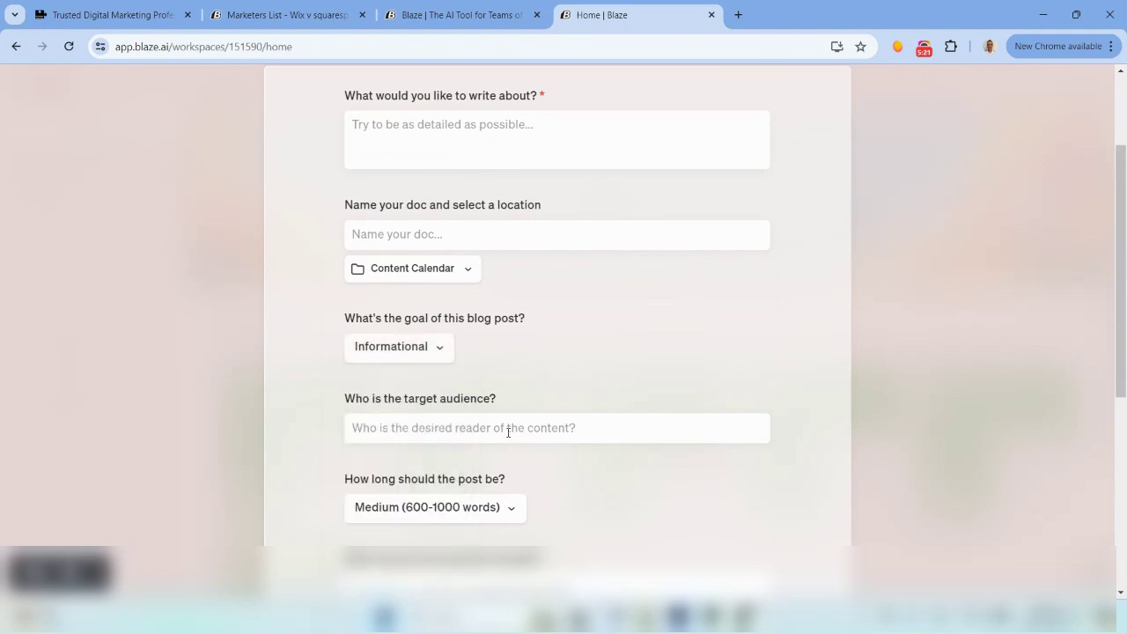
pyautogui.scroll(-1, 528, 405)
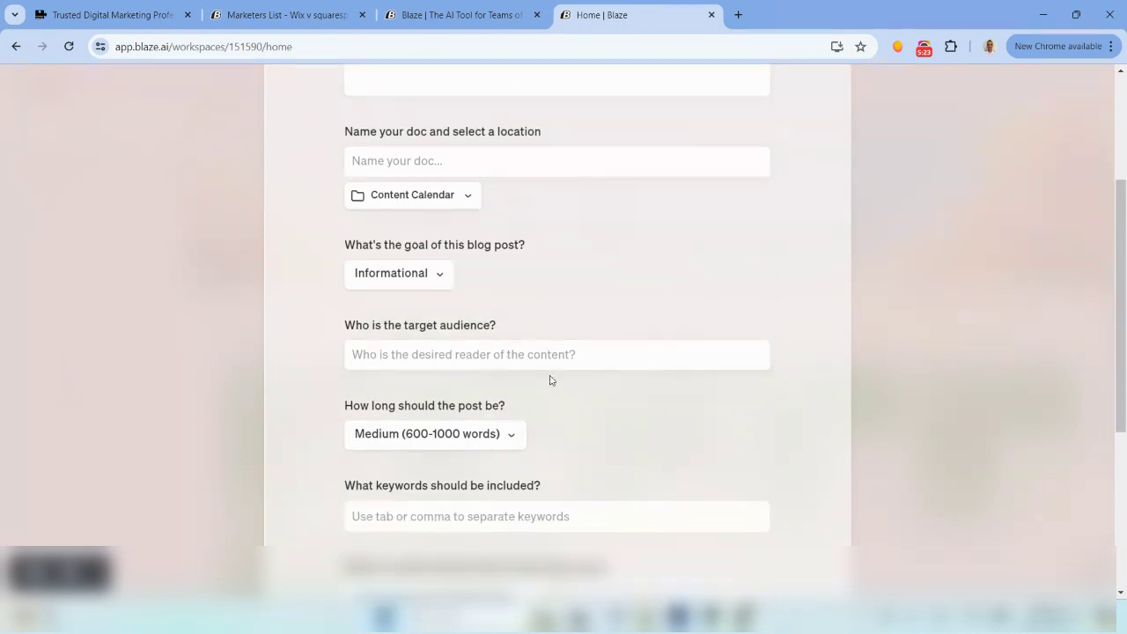
pyautogui.click(513, 437)
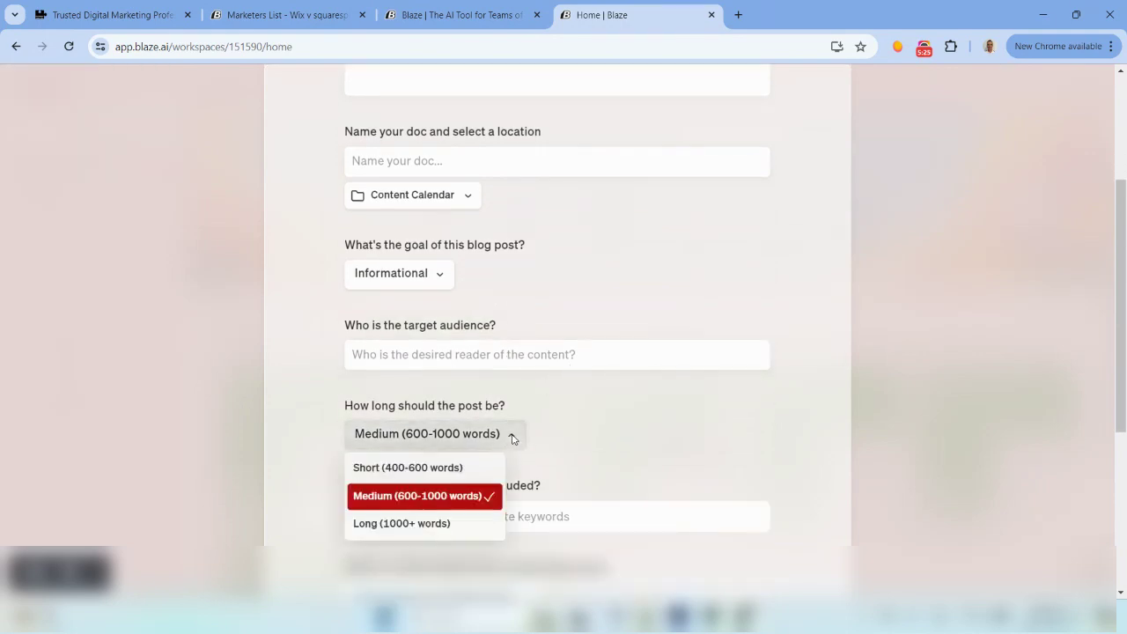
pyautogui.click(566, 432)
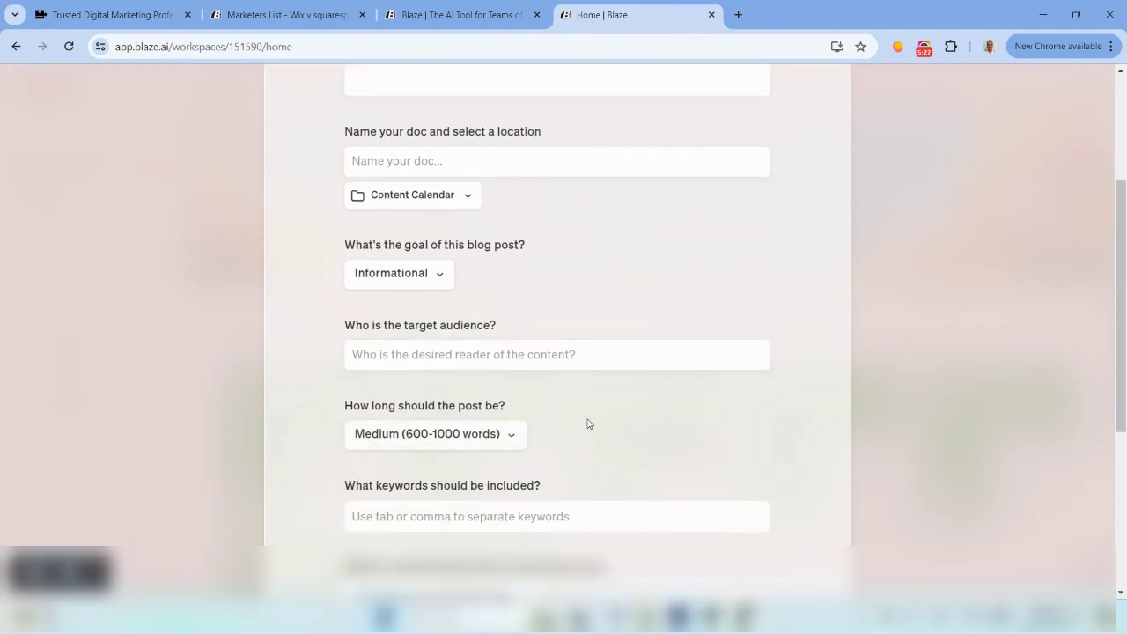
pyautogui.scroll(-2, 586, 423)
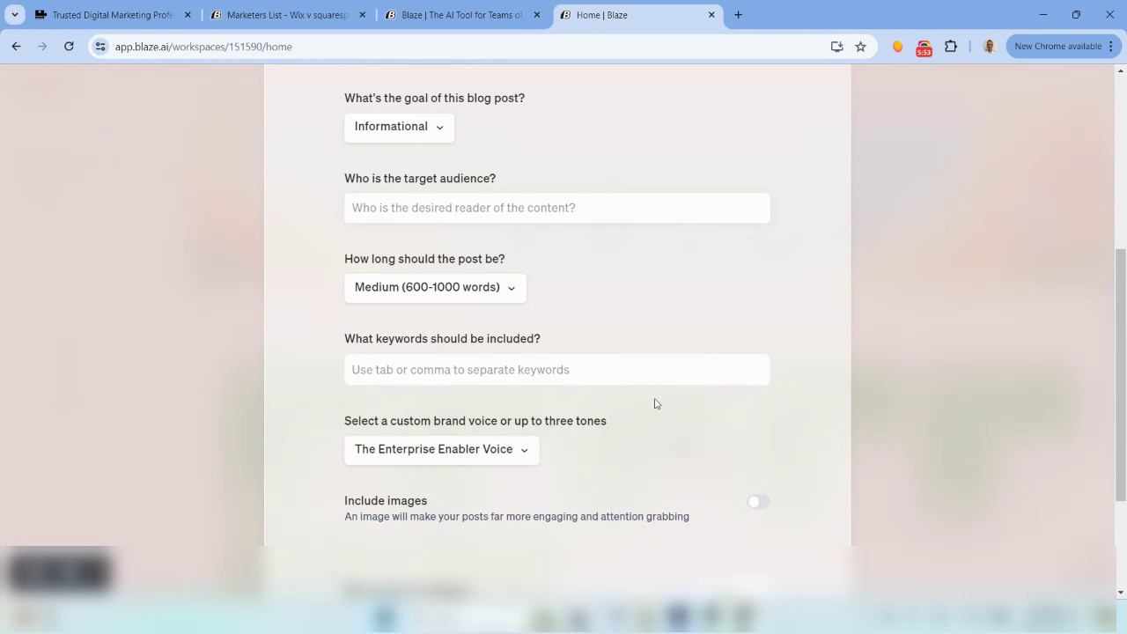
pyautogui.scroll(-2, 757, 396)
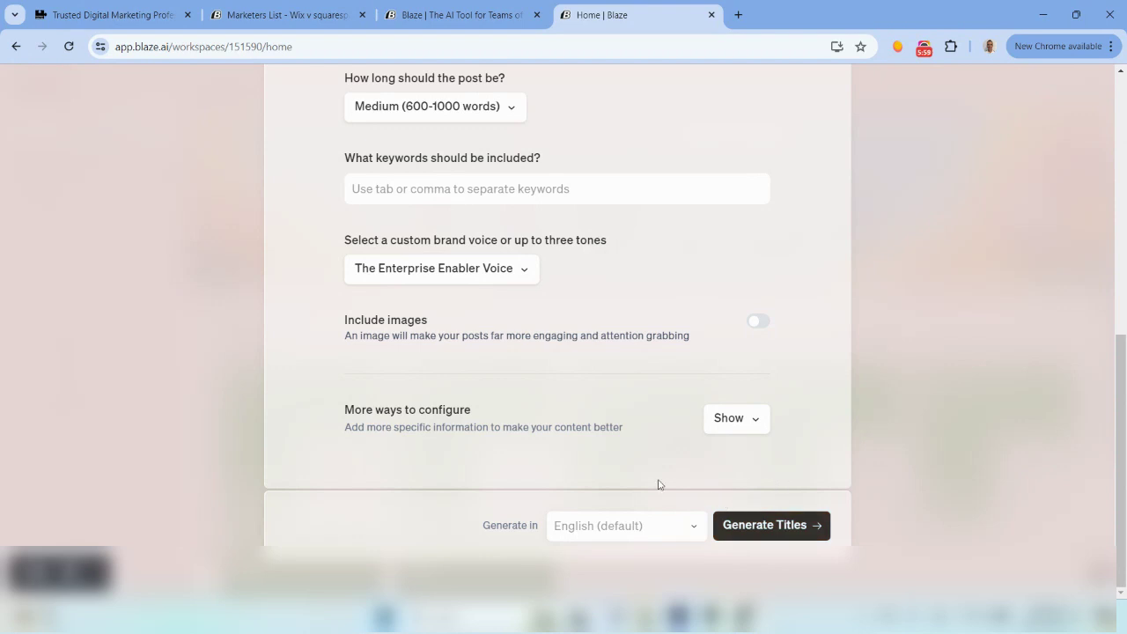
# Switch from the blaze.ai homepage to the 'Marketers List - Wix v squarespace' document.
pyautogui.click(475, 15)
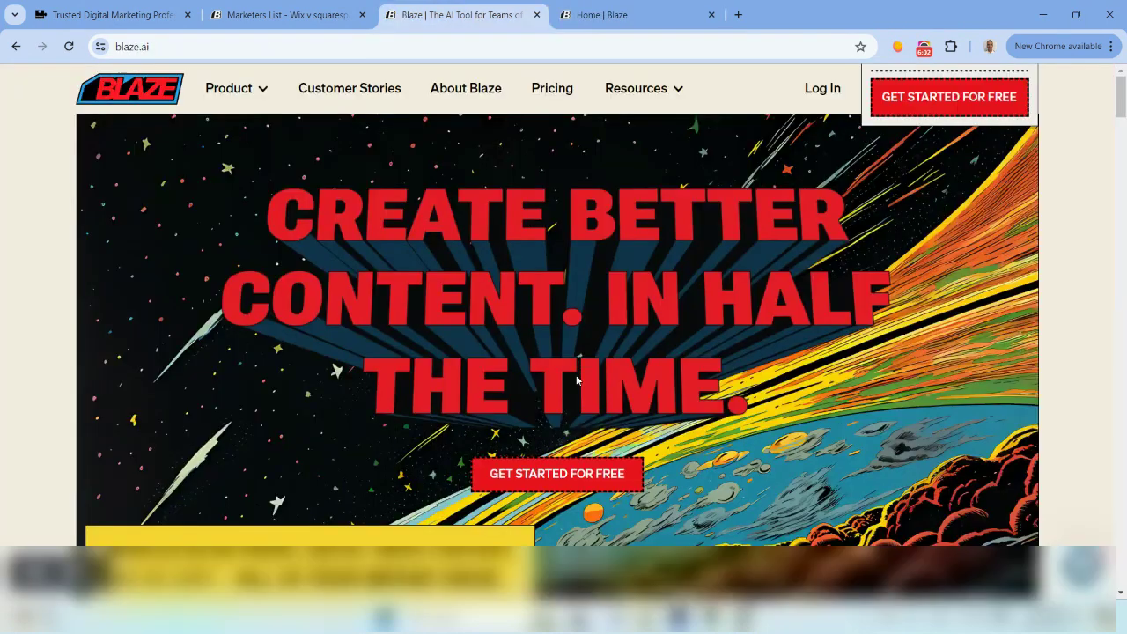
pyautogui.click(291, 15)
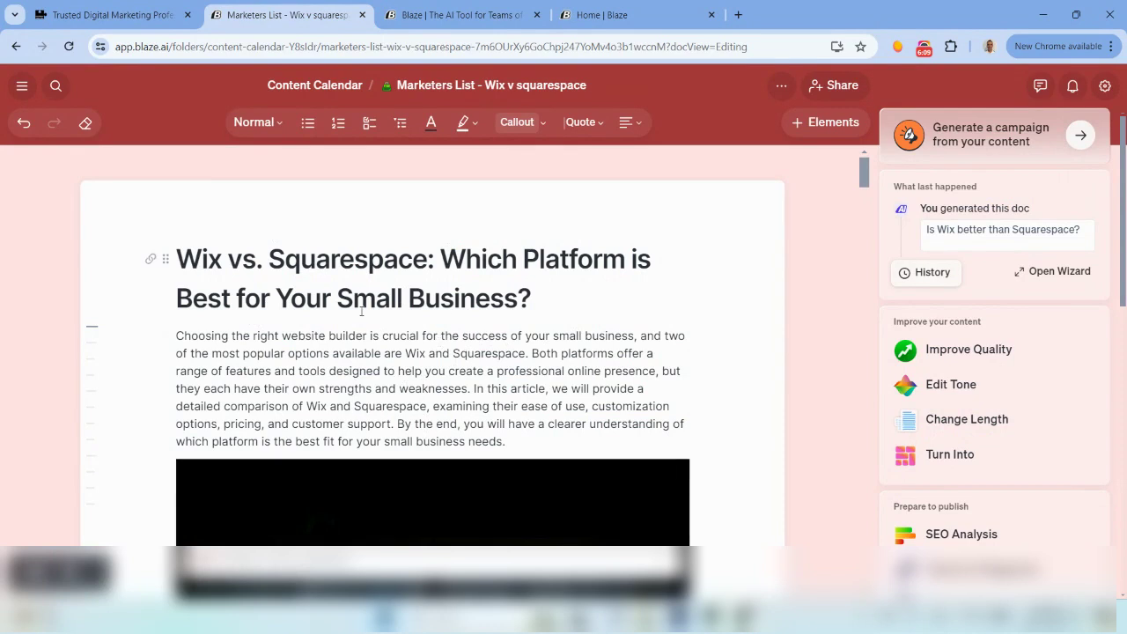
pyautogui.scroll(-2, 437, 304)
pyautogui.scroll(2, 431, 335)
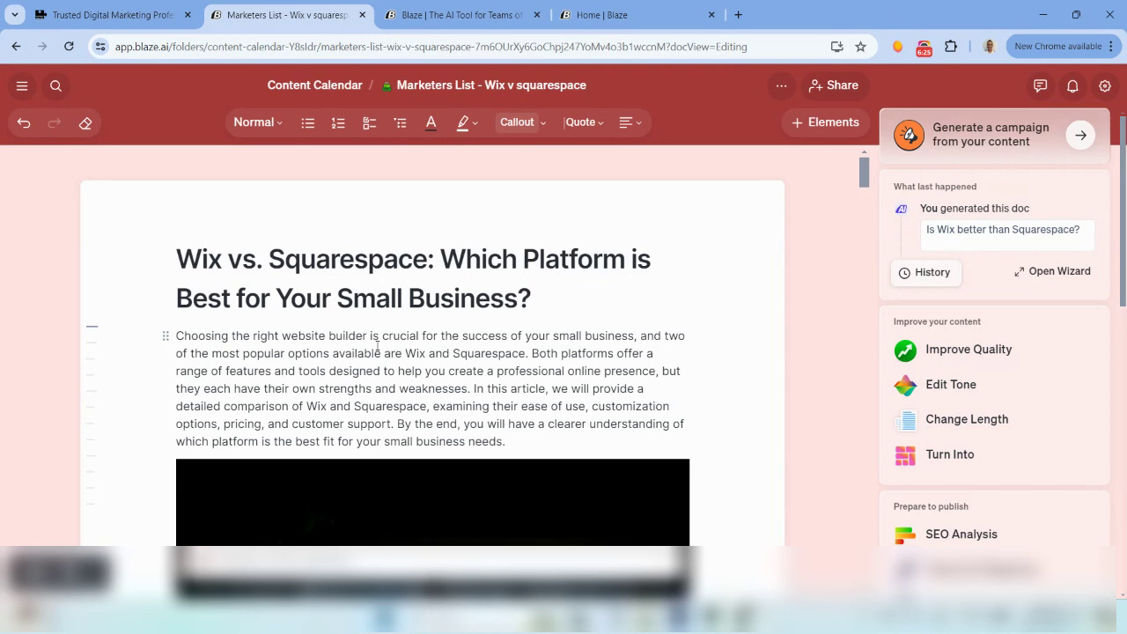
# Scroll through the post's Key Features Comparison, Ease of Use sections and captioned images.
pyautogui.scroll(-5, 378, 344)
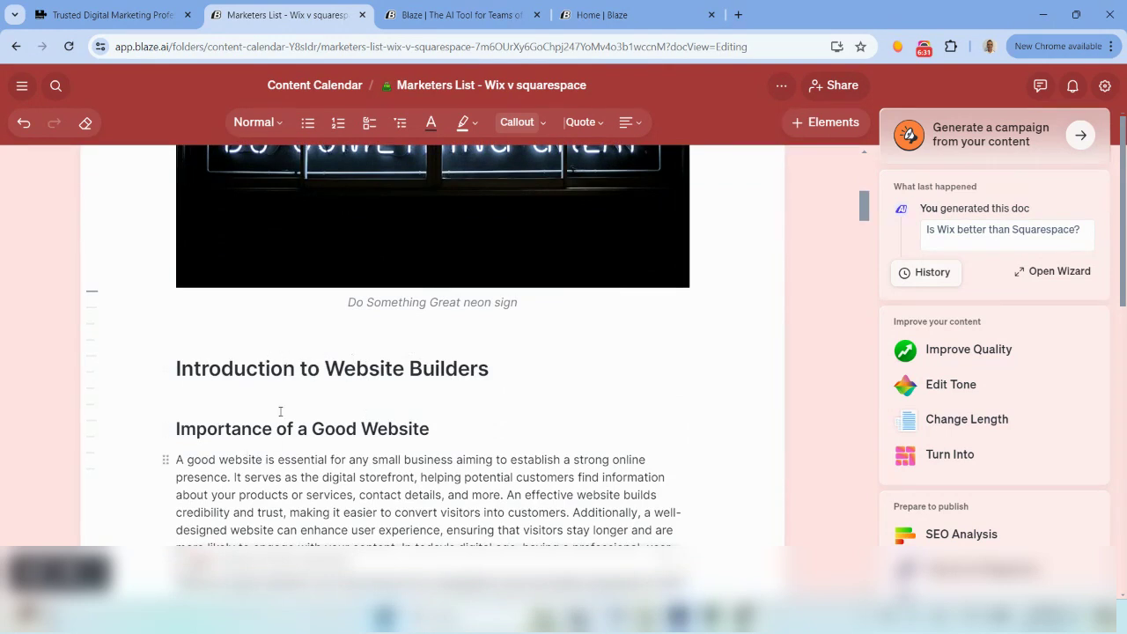
pyautogui.scroll(-2, 299, 388)
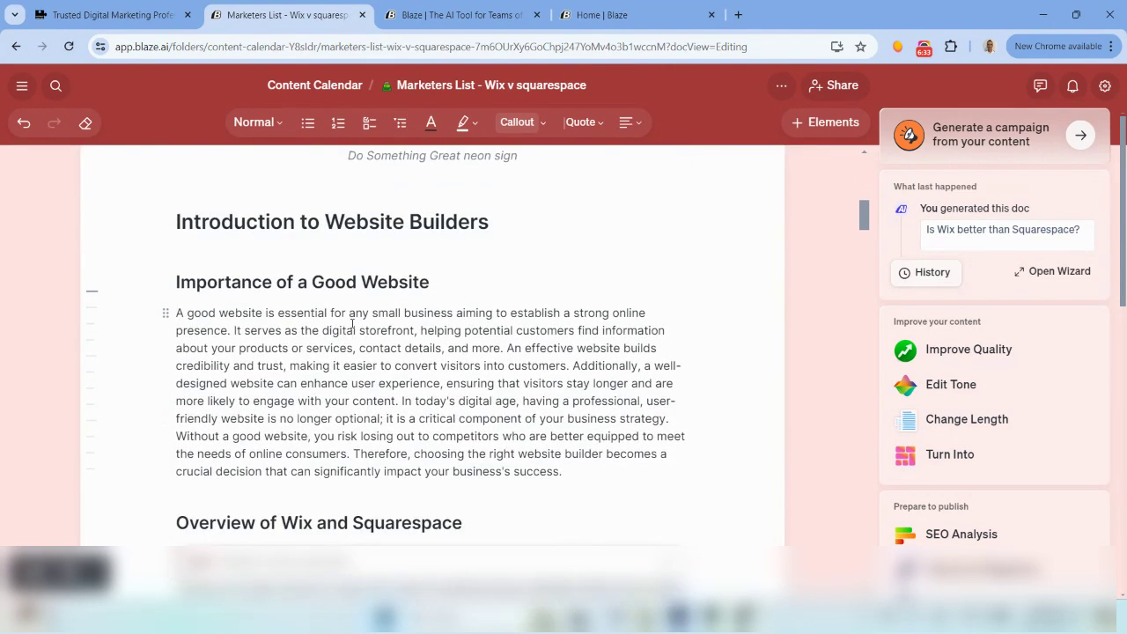
pyautogui.scroll(-2, 352, 330)
pyautogui.scroll(-1, 373, 363)
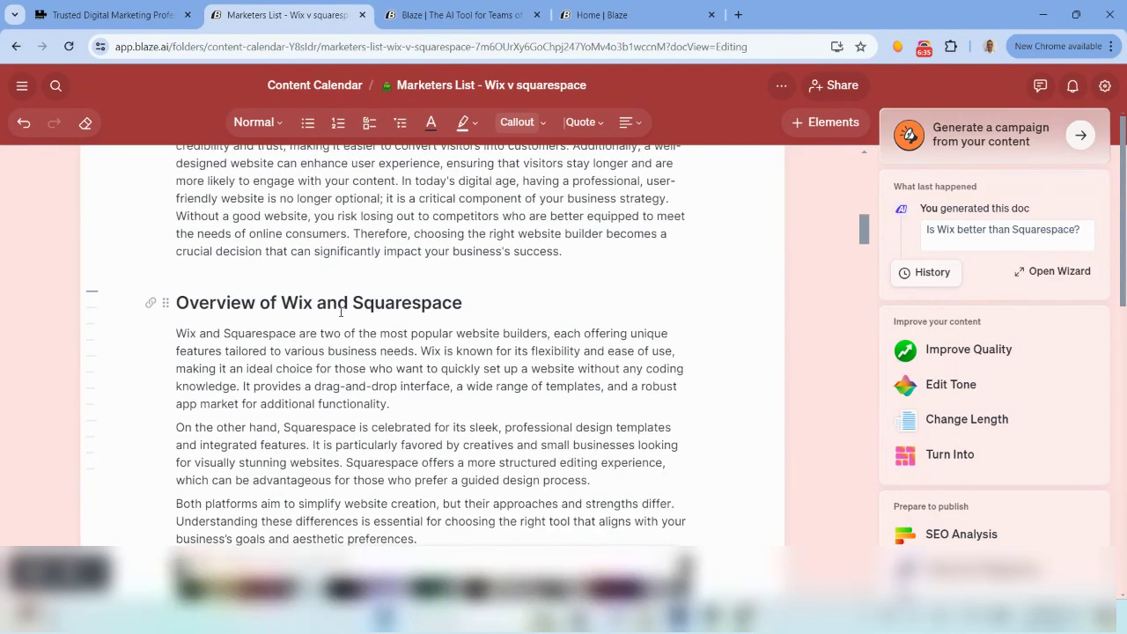
pyautogui.scroll(-1, 340, 312)
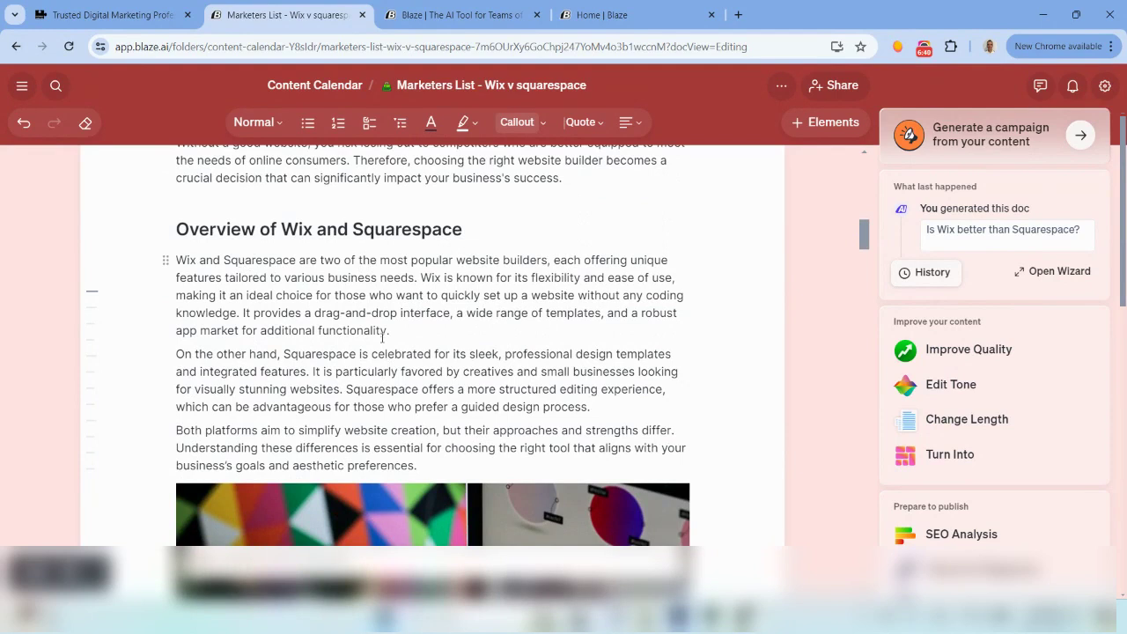
pyautogui.scroll(-5, 338, 349)
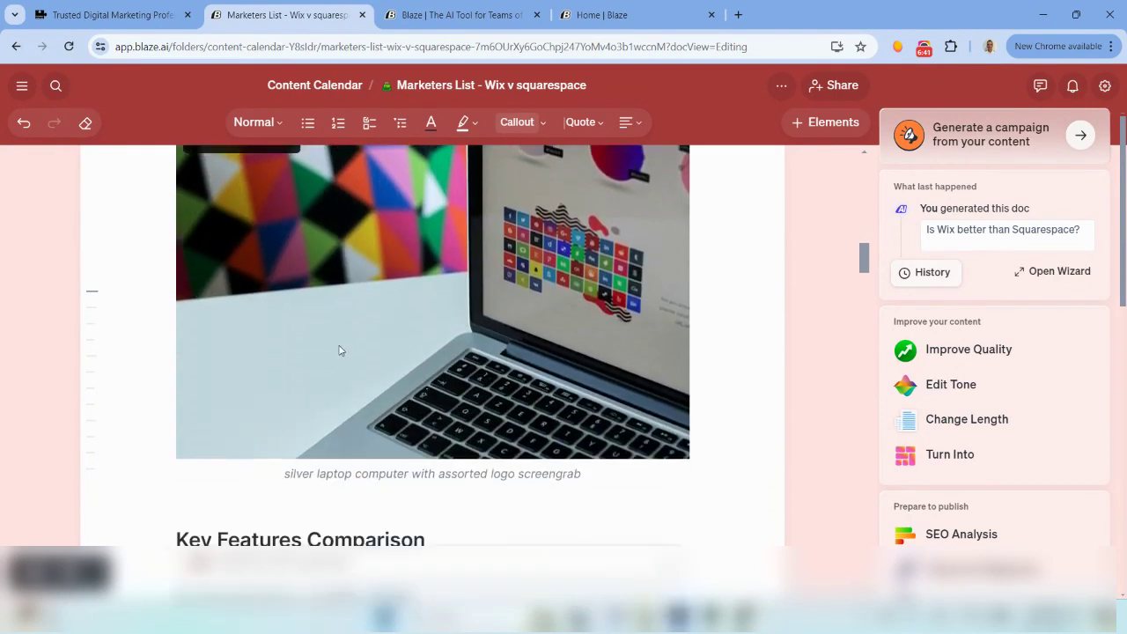
pyautogui.scroll(-5, 340, 349)
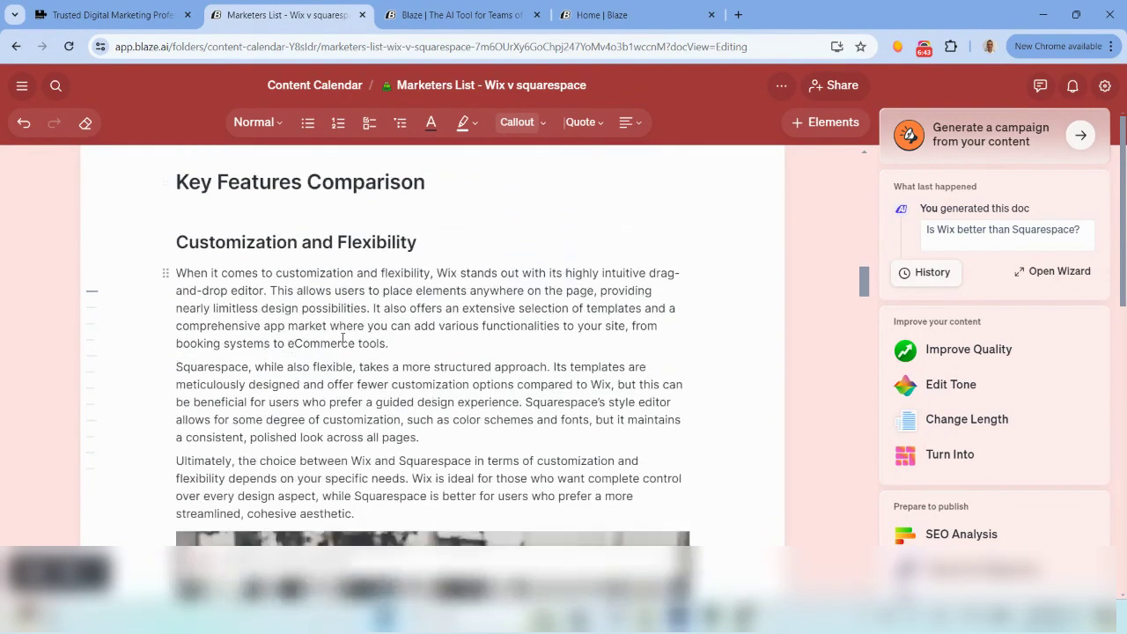
pyautogui.scroll(-3, 341, 336)
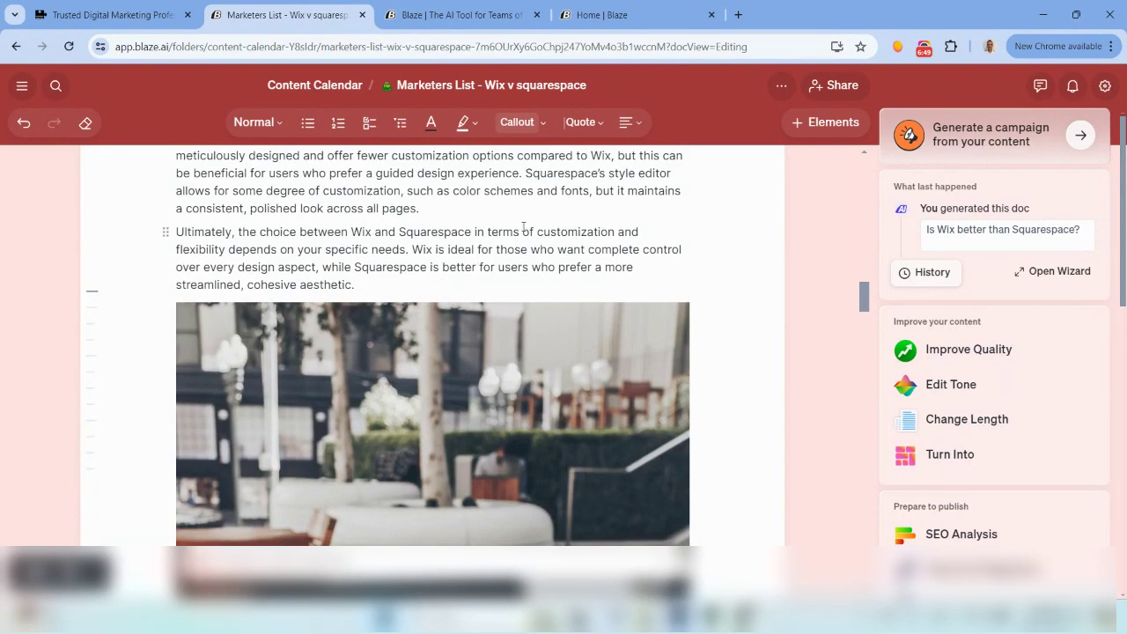
pyautogui.scroll(-5, 511, 264)
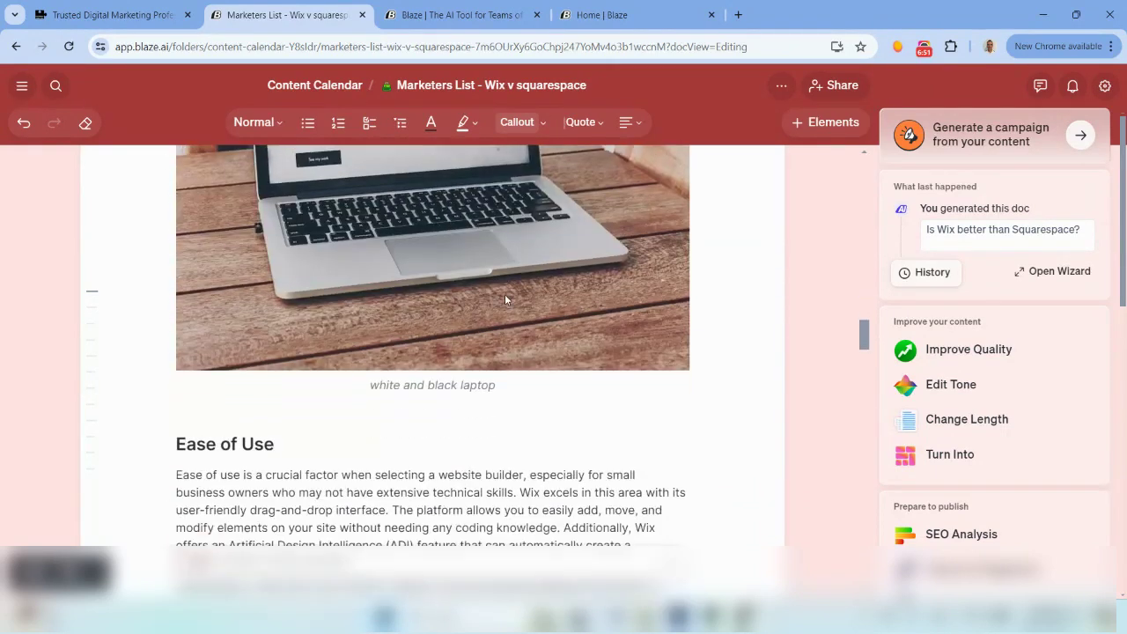
pyautogui.scroll(-6, 505, 299)
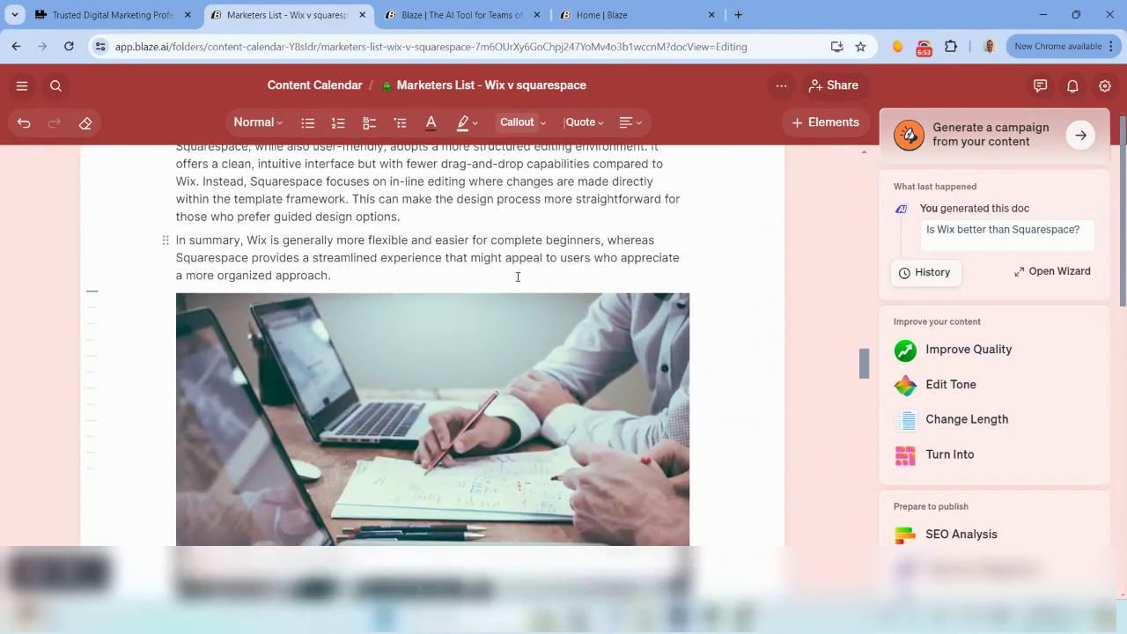
pyautogui.scroll(-2, 518, 278)
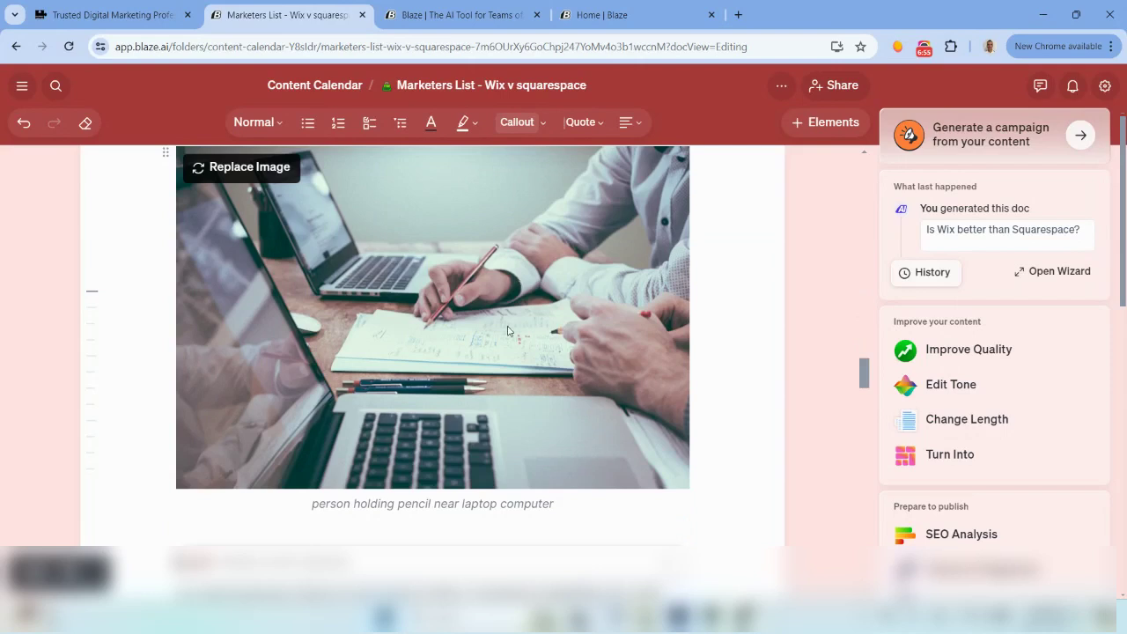
pyautogui.scroll(-3, 518, 284)
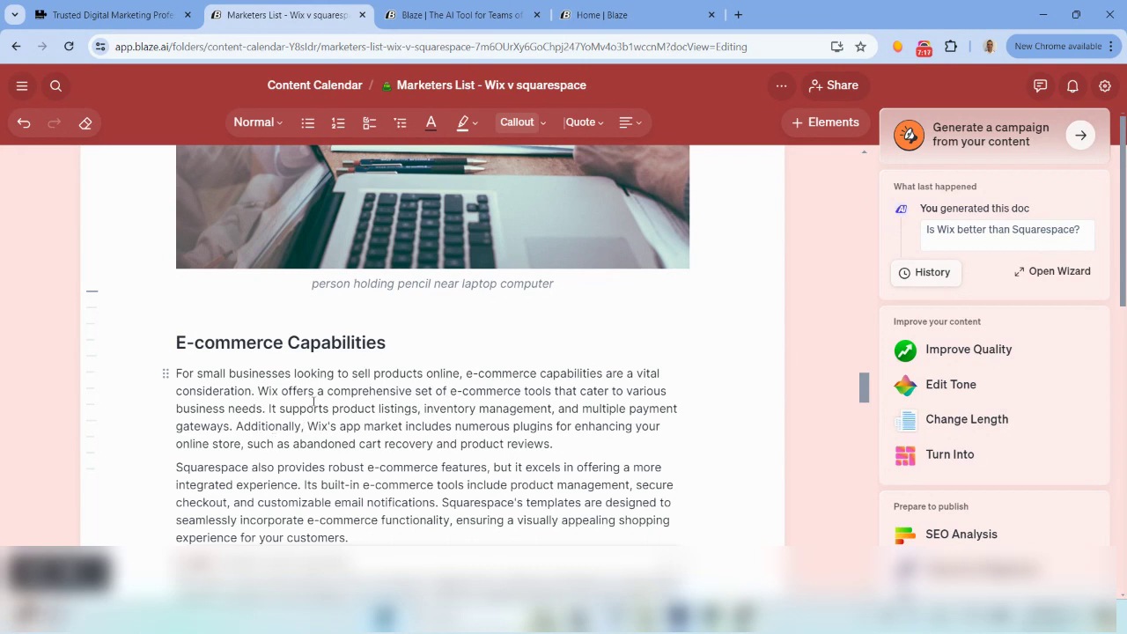
pyautogui.scroll(-4, 401, 382)
pyautogui.scroll(-5, 410, 379)
pyautogui.scroll(-2, 326, 429)
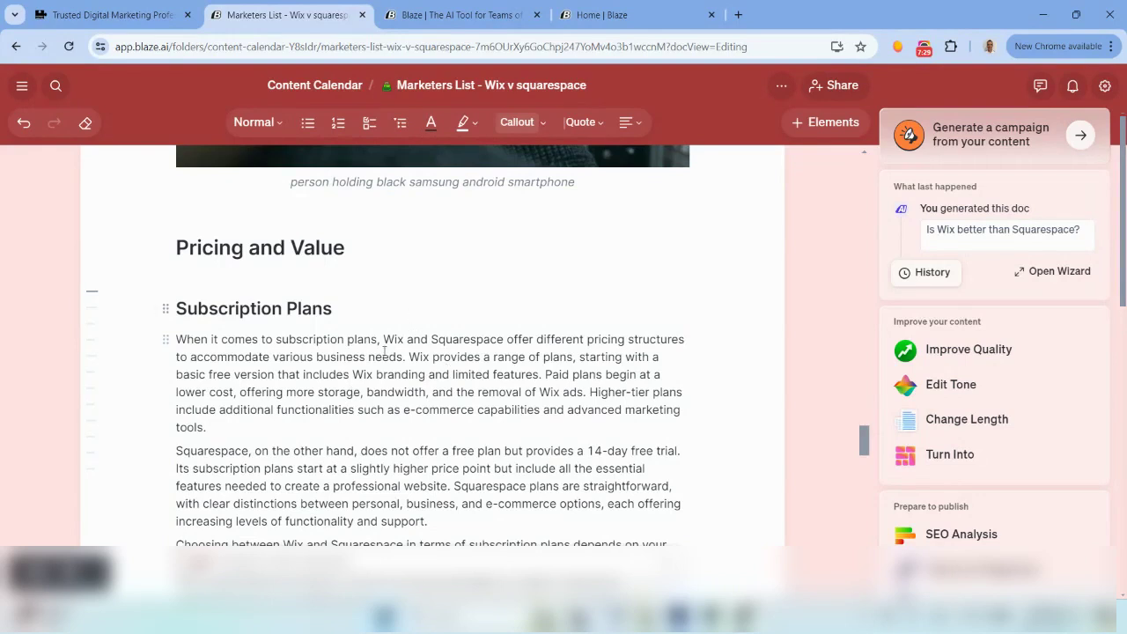
pyautogui.scroll(-1, 396, 338)
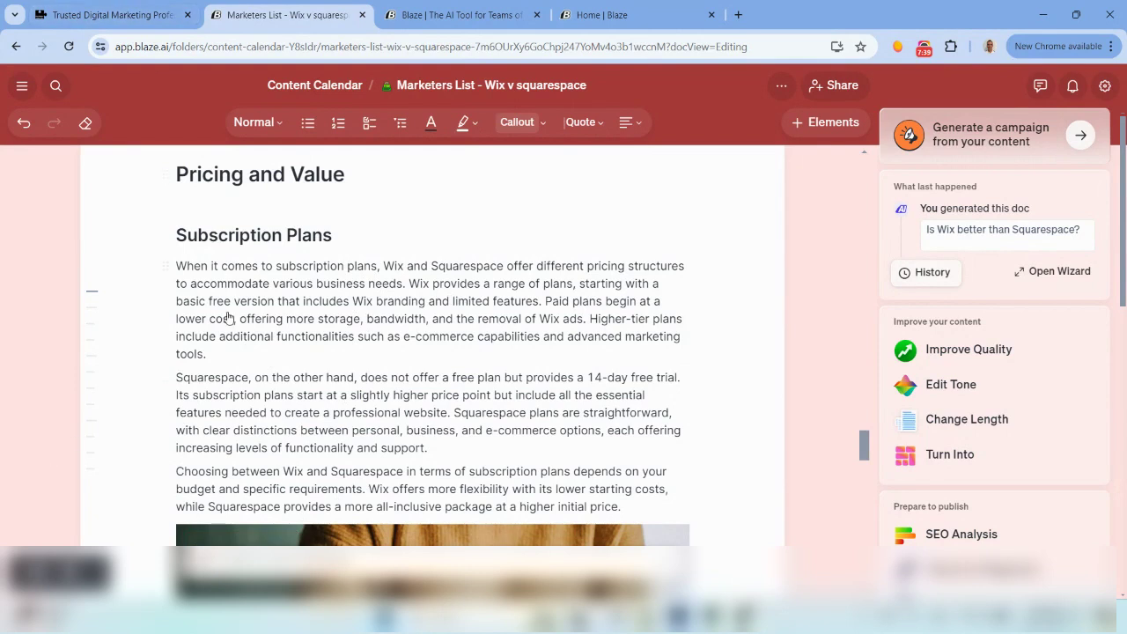
pyautogui.scroll(-2, 421, 326)
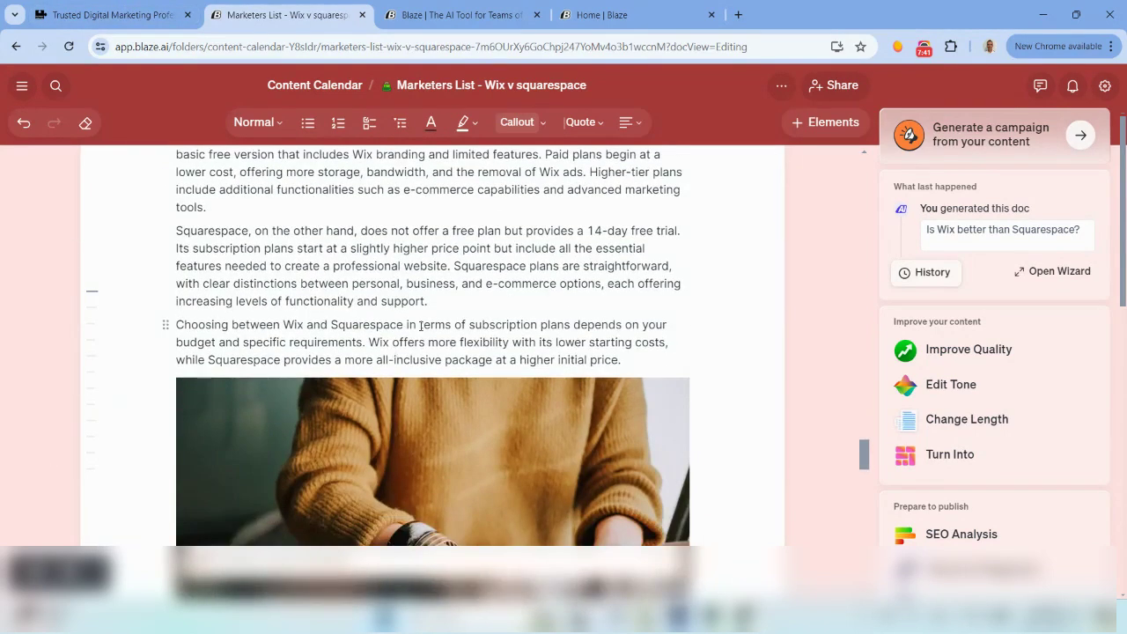
pyautogui.scroll(-6, 421, 325)
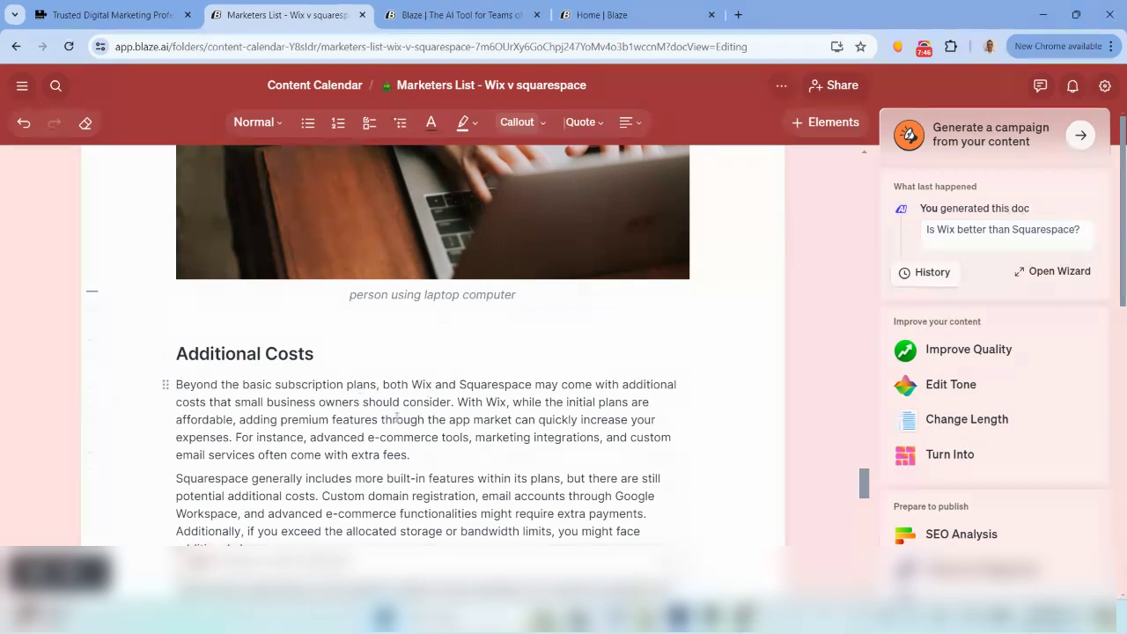
pyautogui.scroll(-3, 415, 379)
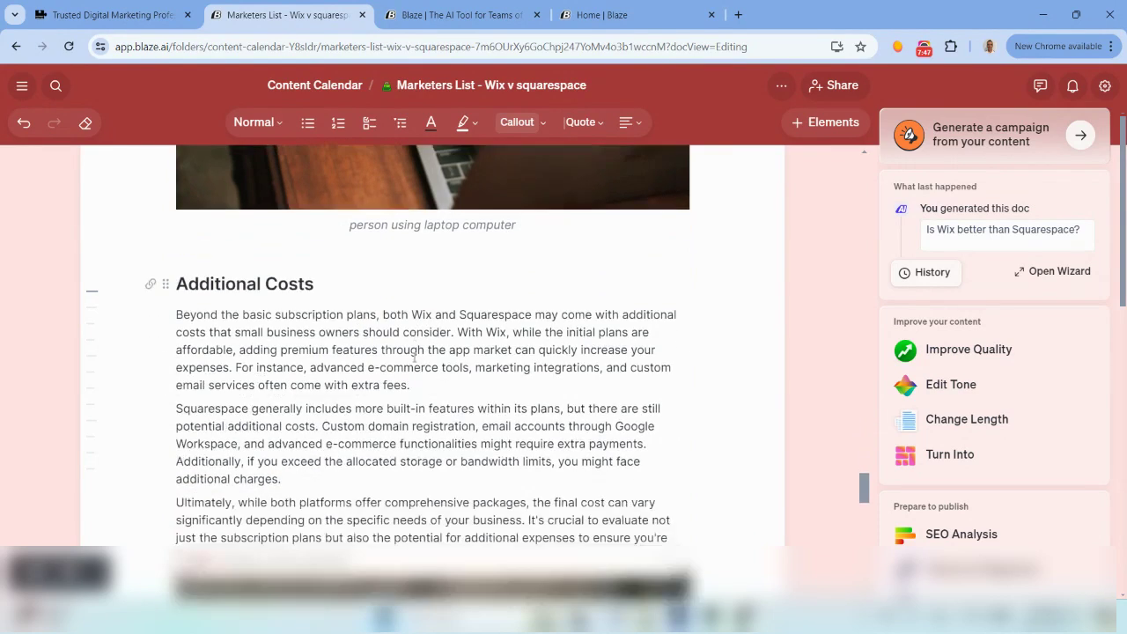
pyautogui.scroll(-3, 416, 370)
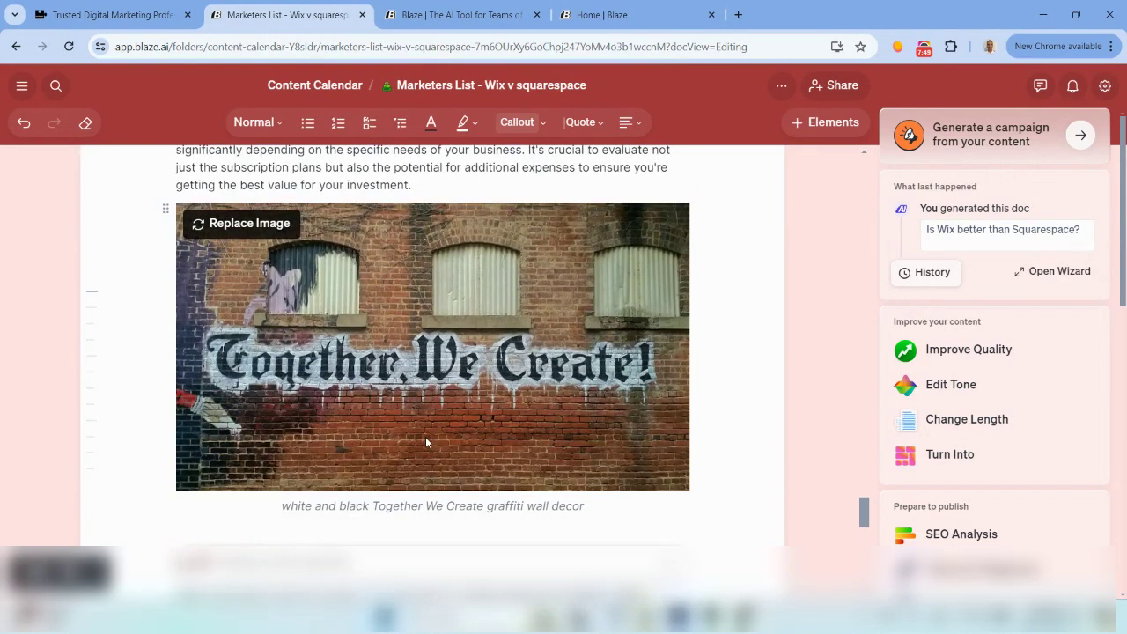